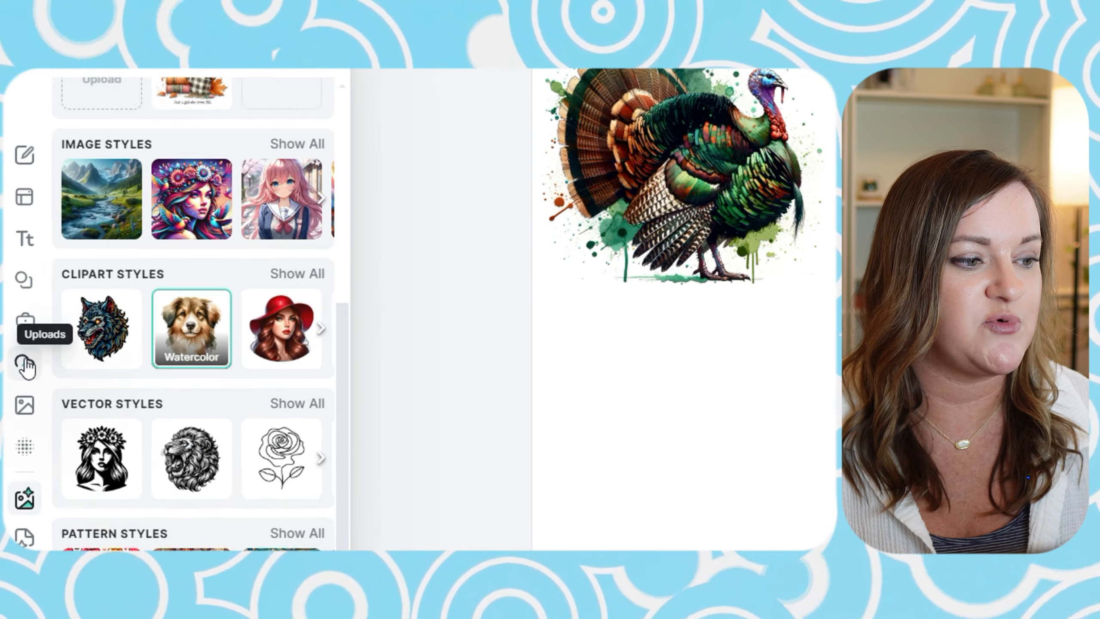
Step: Open the AI Generated uploads folder and view the full prompt saved with the deer image
left_click(12, 323)
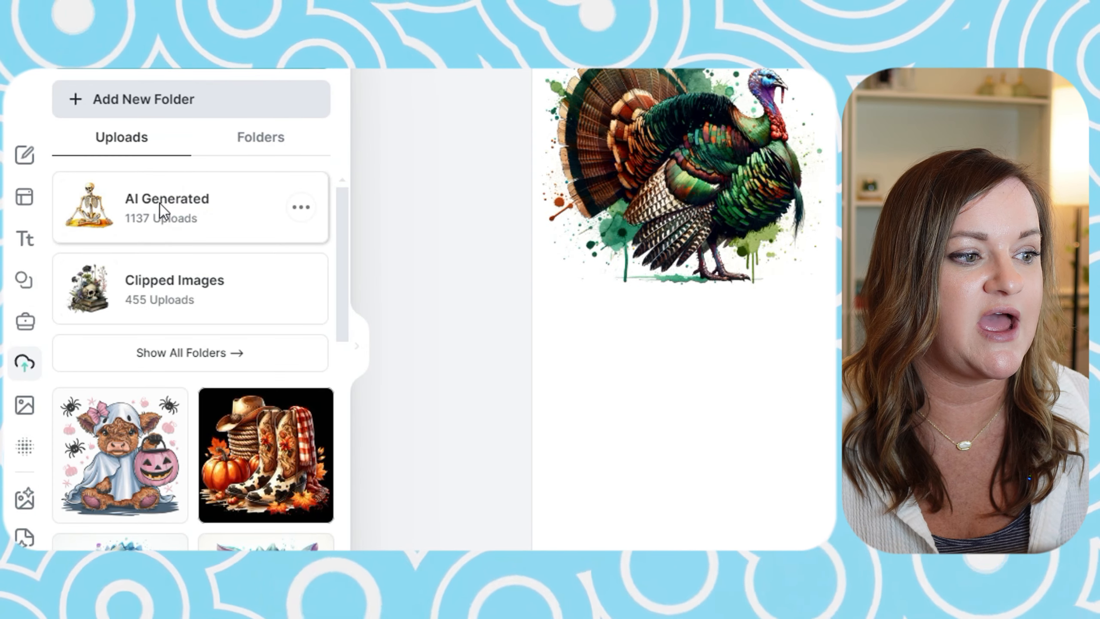
left_click(161, 210)
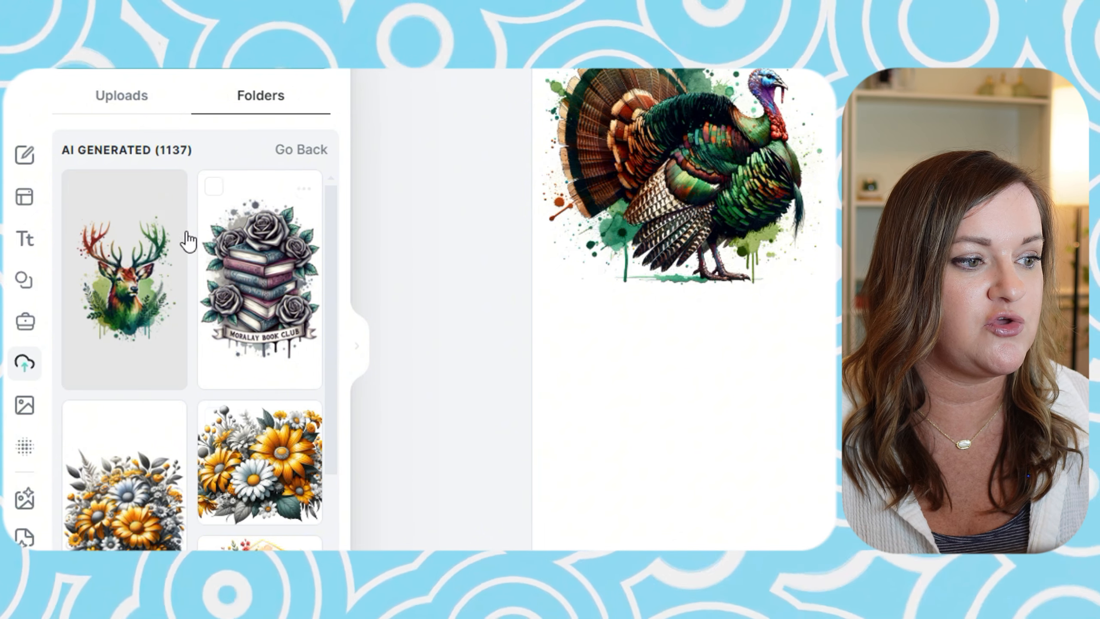
left_click(167, 191)
left_click(423, 299)
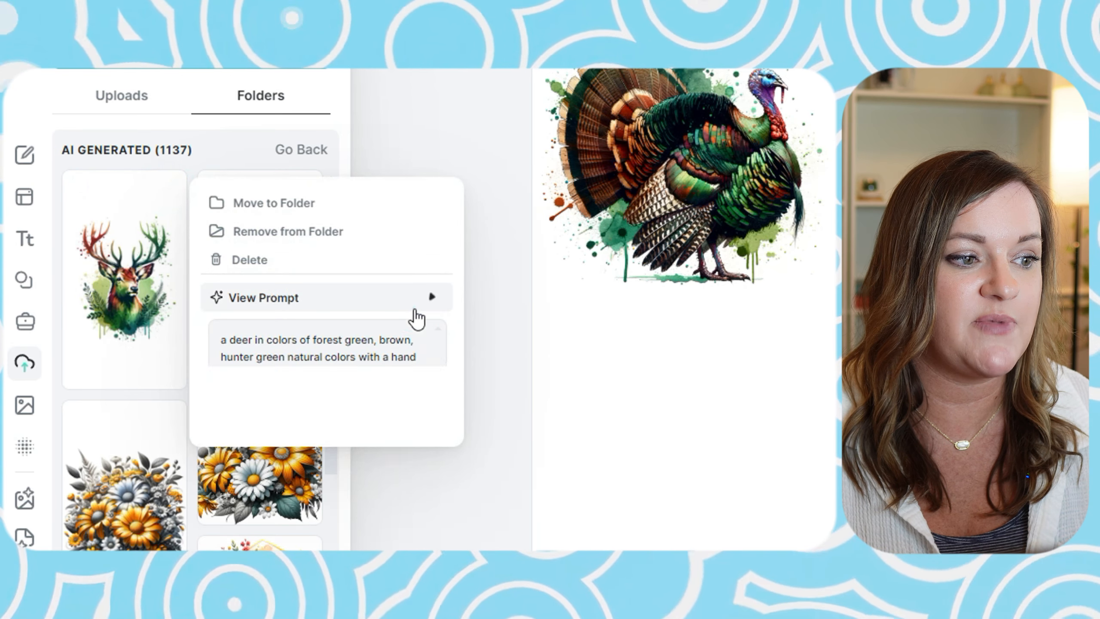
scroll(399, 539, "down", 1)
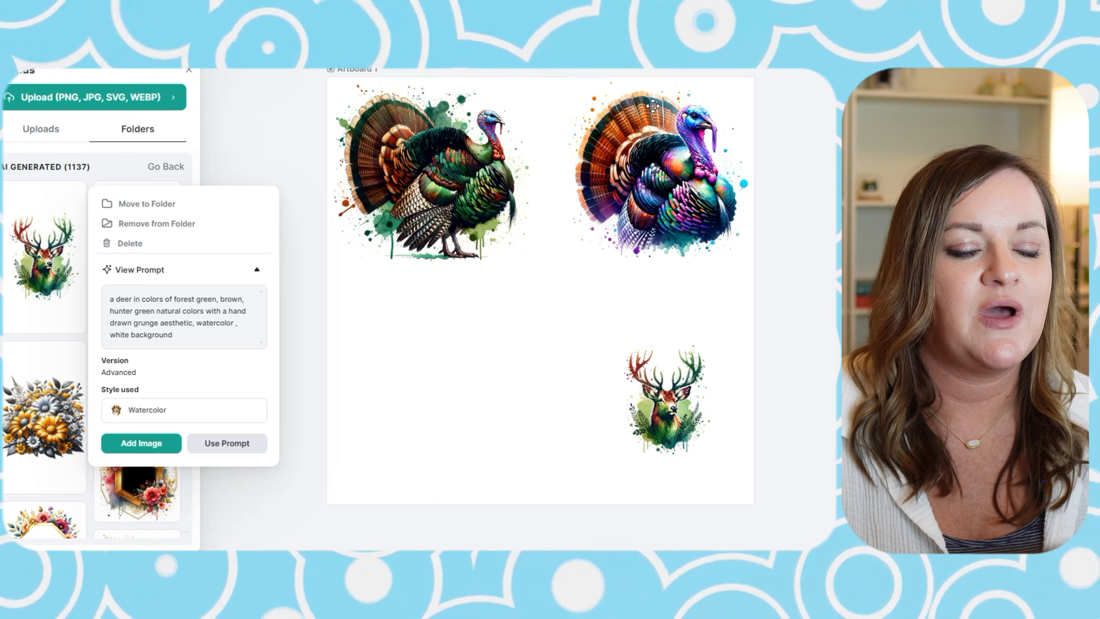
Step: Delete the purple and blue turkey image from the artboard
left_click(667, 169)
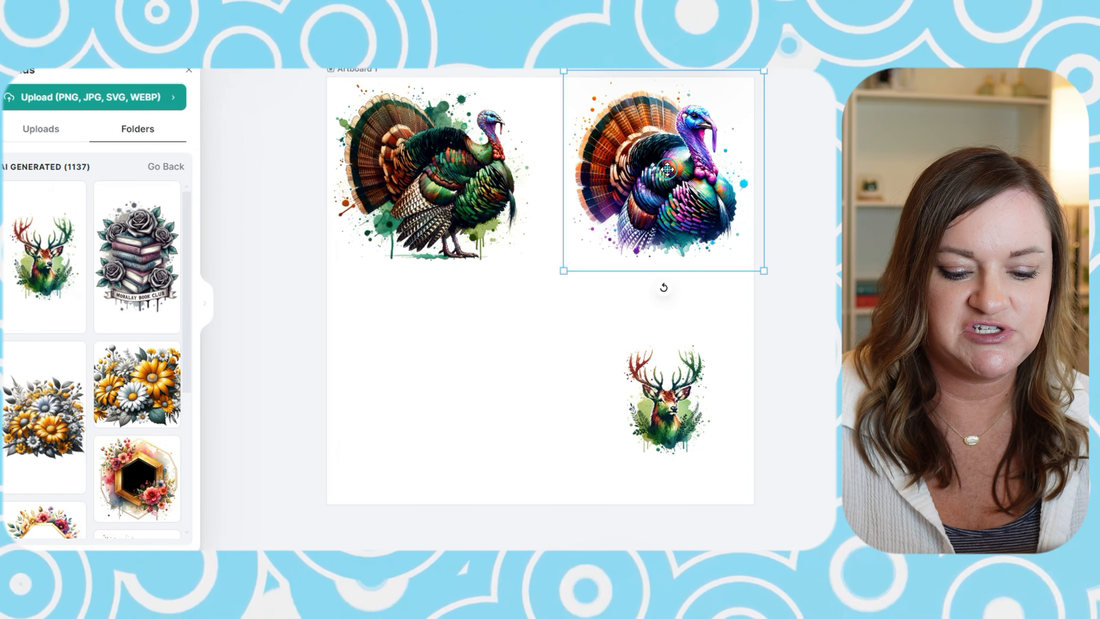
key("Delete")
Step: Reposition and enlarge the green turkey, and enlarge the deer image to nearly the full height of the artboard
left_click(457, 158)
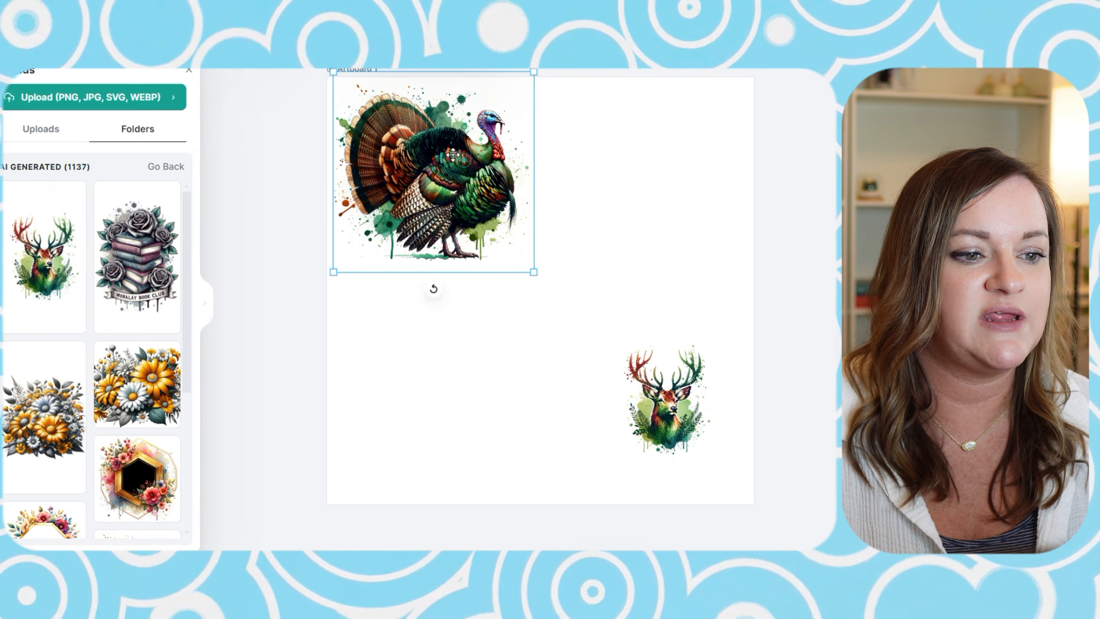
left_click_drag(457, 158, 470, 218)
left_click_drag(544, 329, 584, 369)
left_click_drag(519, 302, 523, 280)
left_click(666, 379)
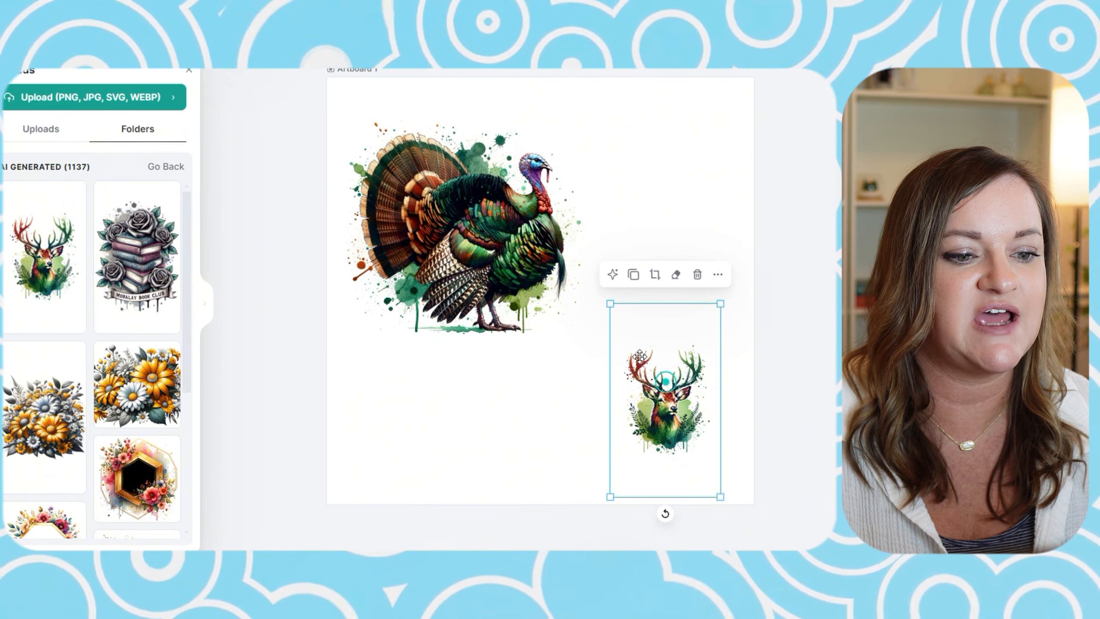
left_click_drag(611, 304, 479, 74)
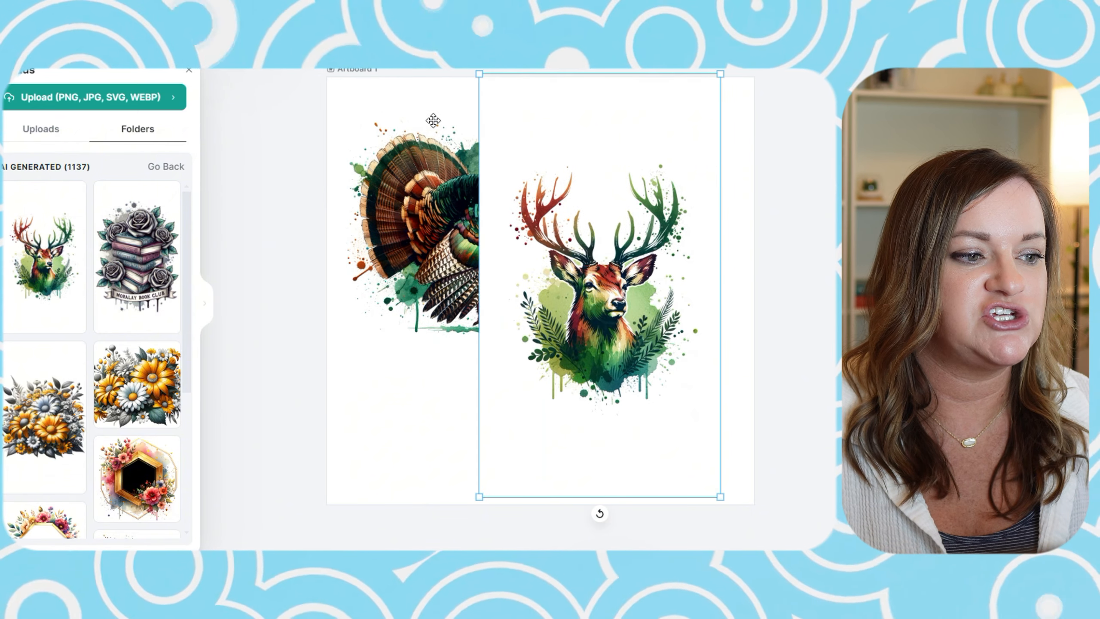
Step: Reuse the saved prompt of the deer image from the AI Generated folder in the image generator
mouse_move(143, 256)
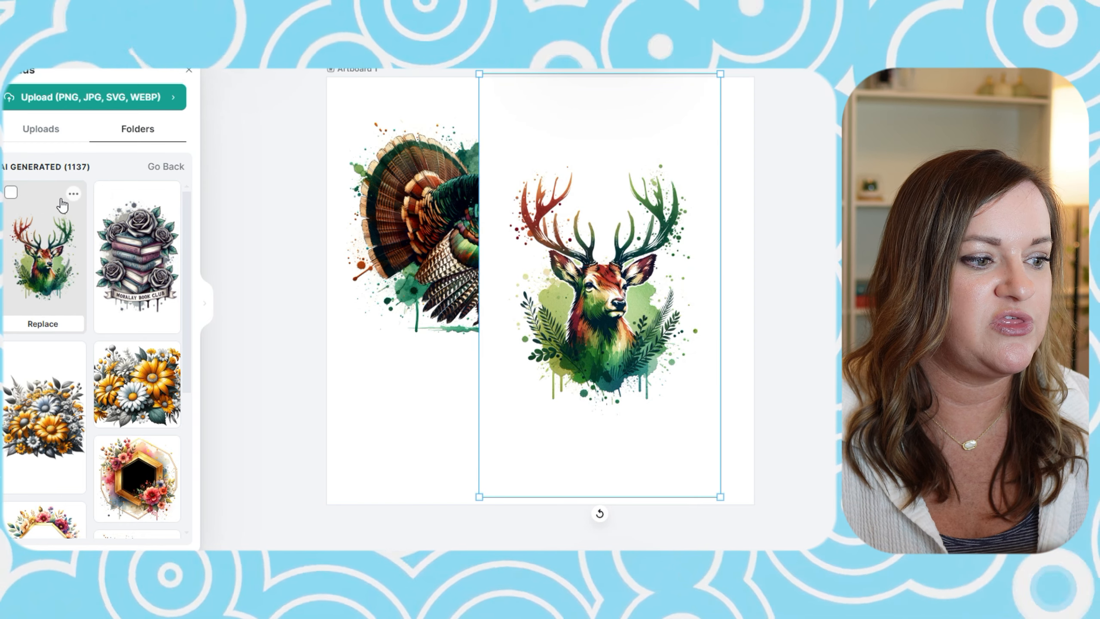
left_click(73, 194)
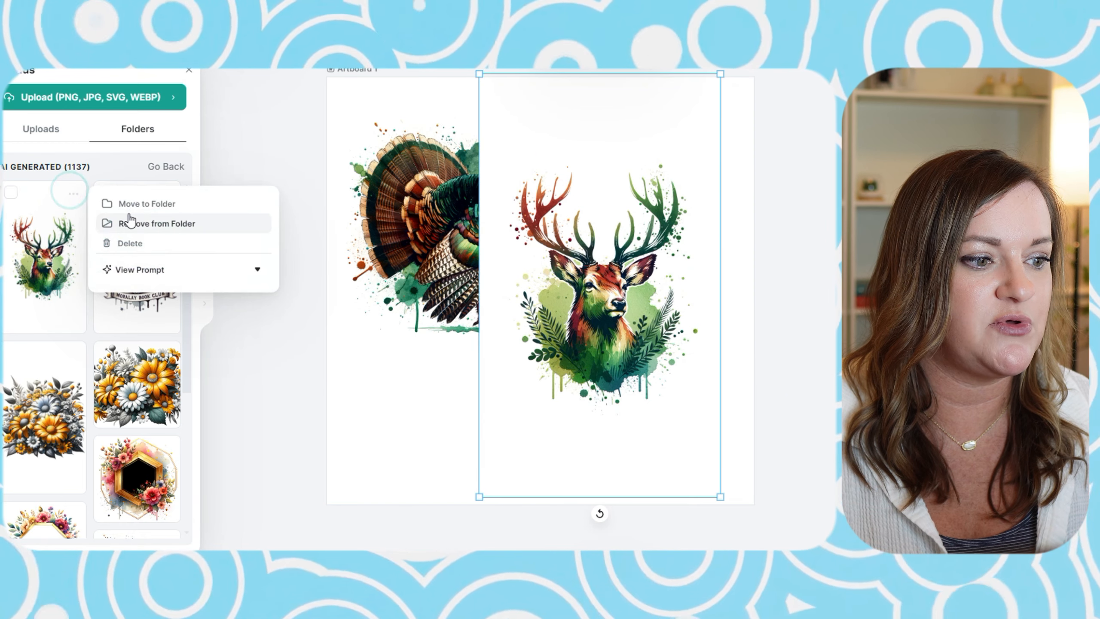
left_click(166, 271)
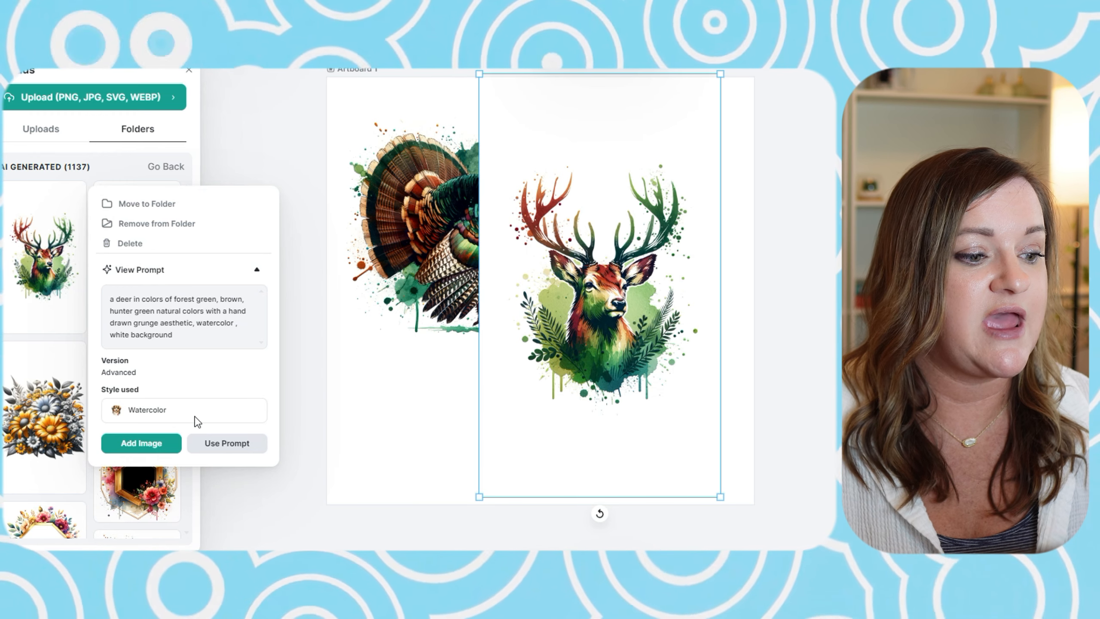
left_click(227, 443)
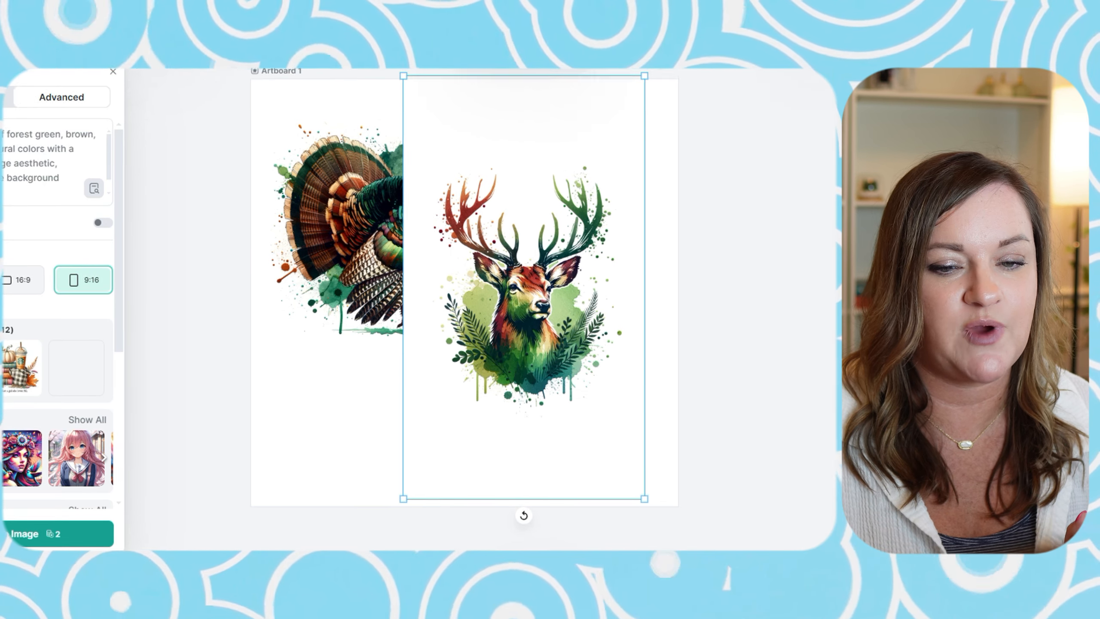
left_click(742, 256)
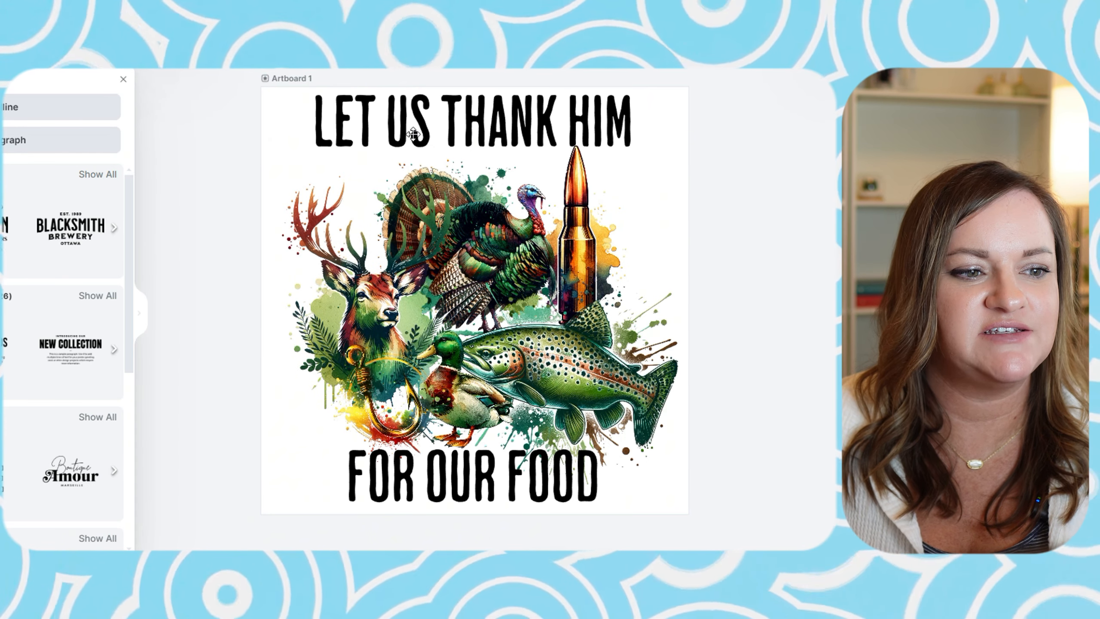
left_click(543, 125)
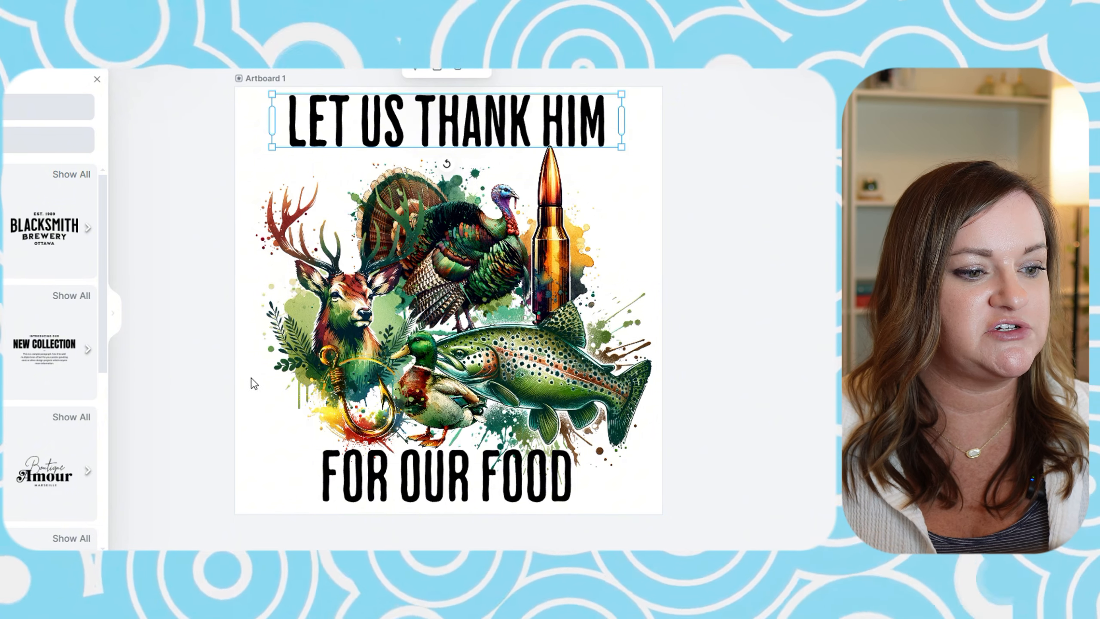
left_click(199, 401)
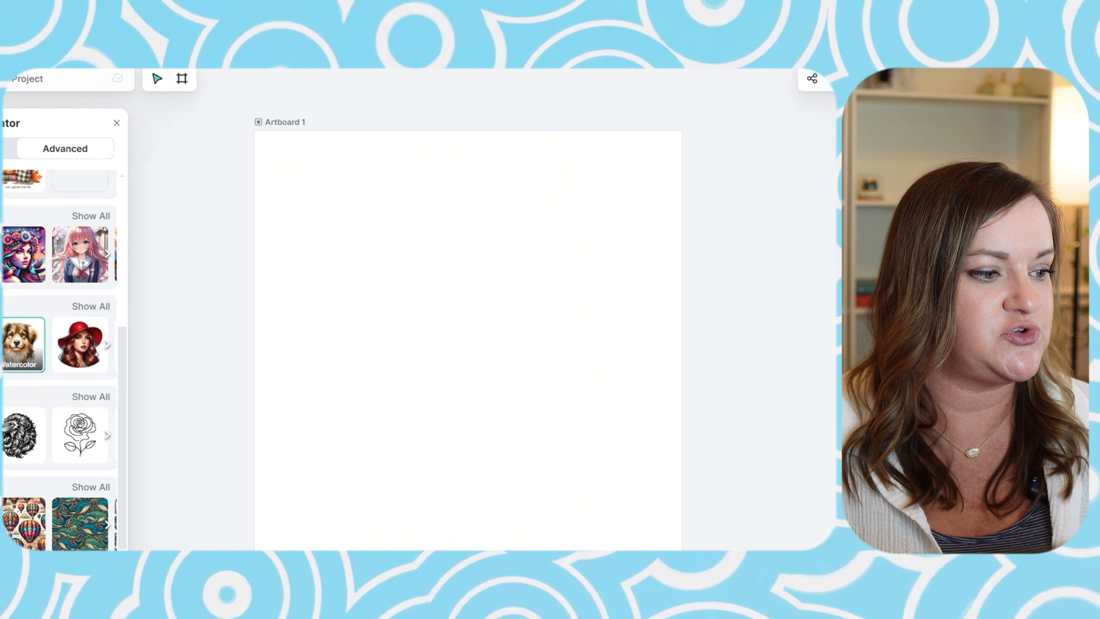
Step: Look through the Clipped Images uploads folder for earlier artwork
left_click(17, 378)
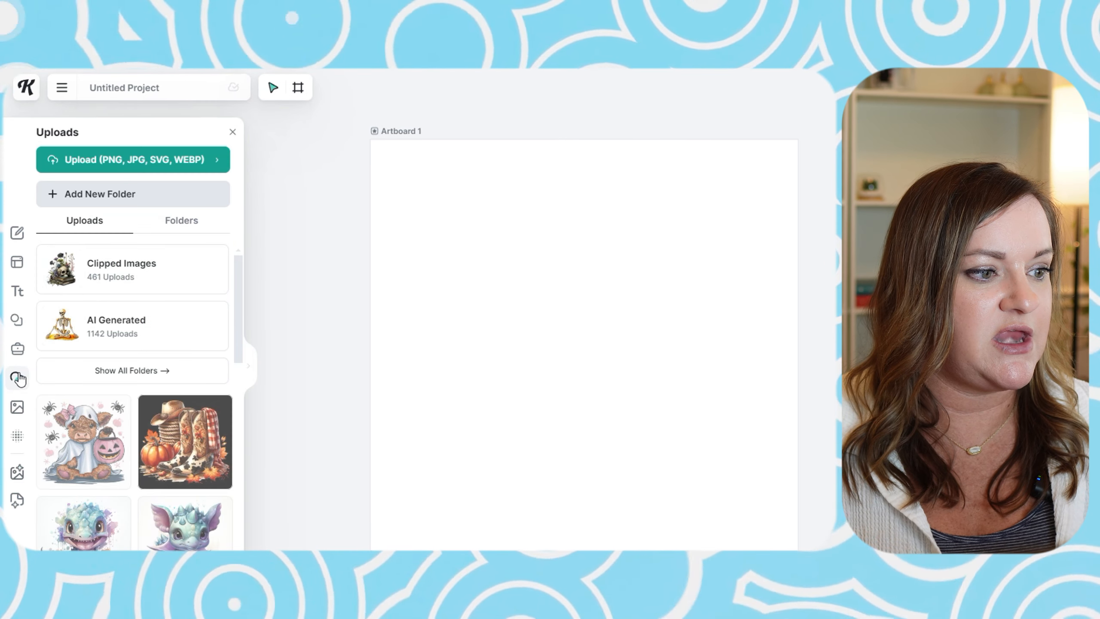
left_click(128, 287)
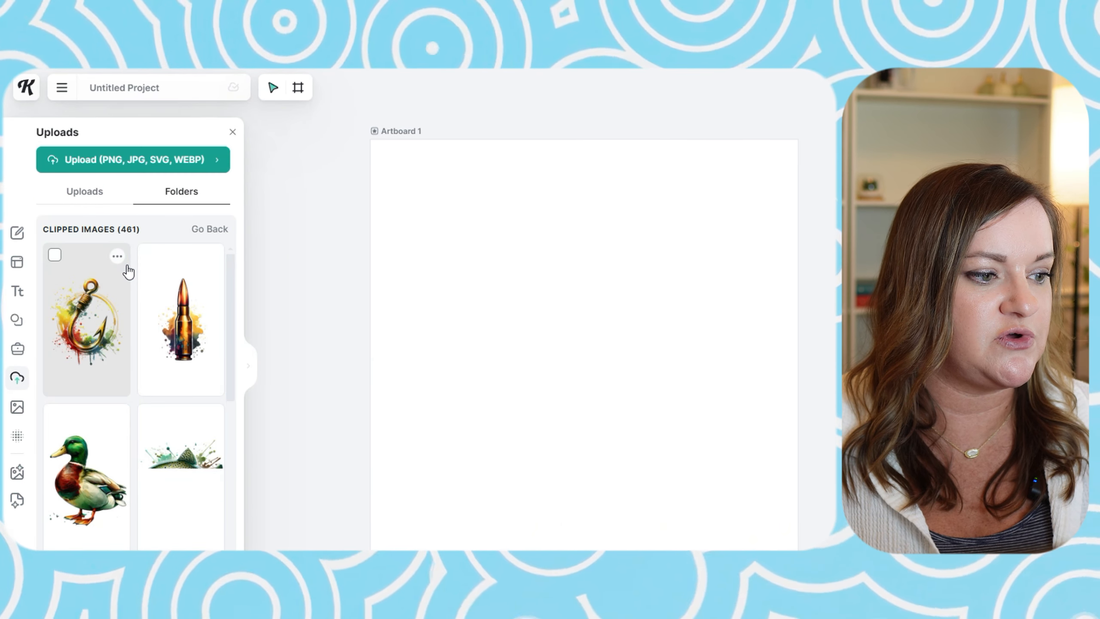
scroll(166, 466, "down", 10)
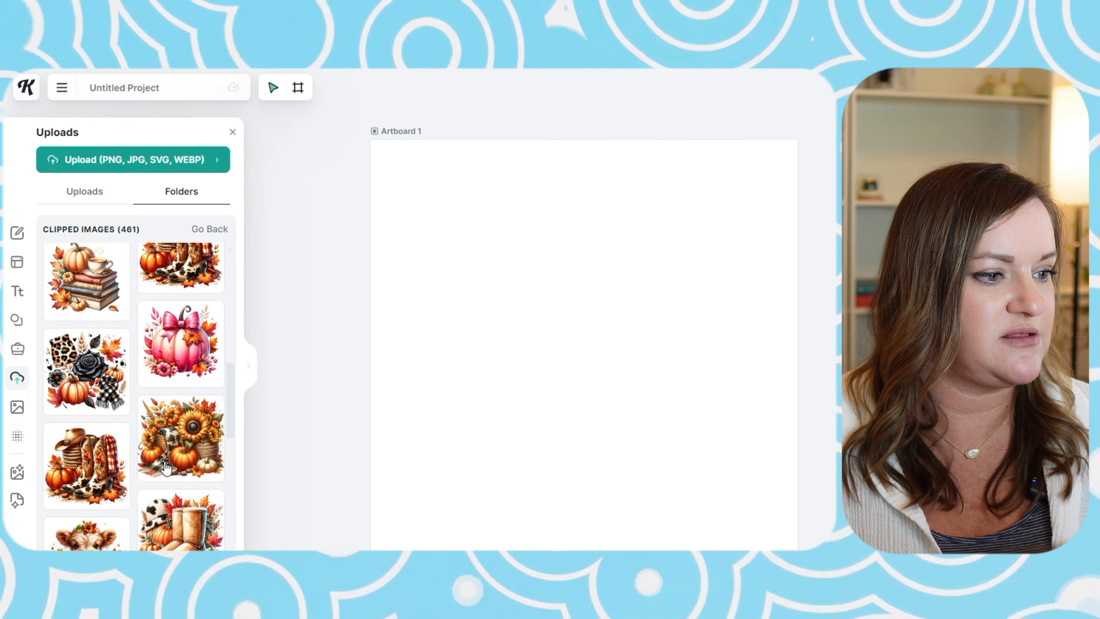
scroll(166, 466, "up", 8)
scroll(166, 467, "up", 3)
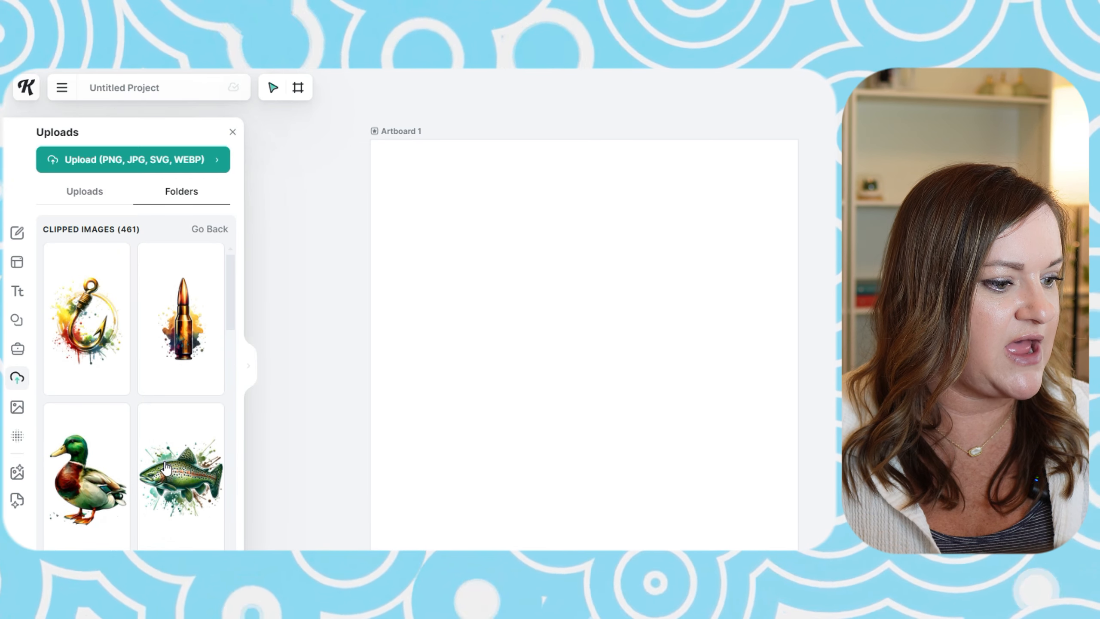
scroll(165, 467, "down", 10)
scroll(166, 466, "down", 10)
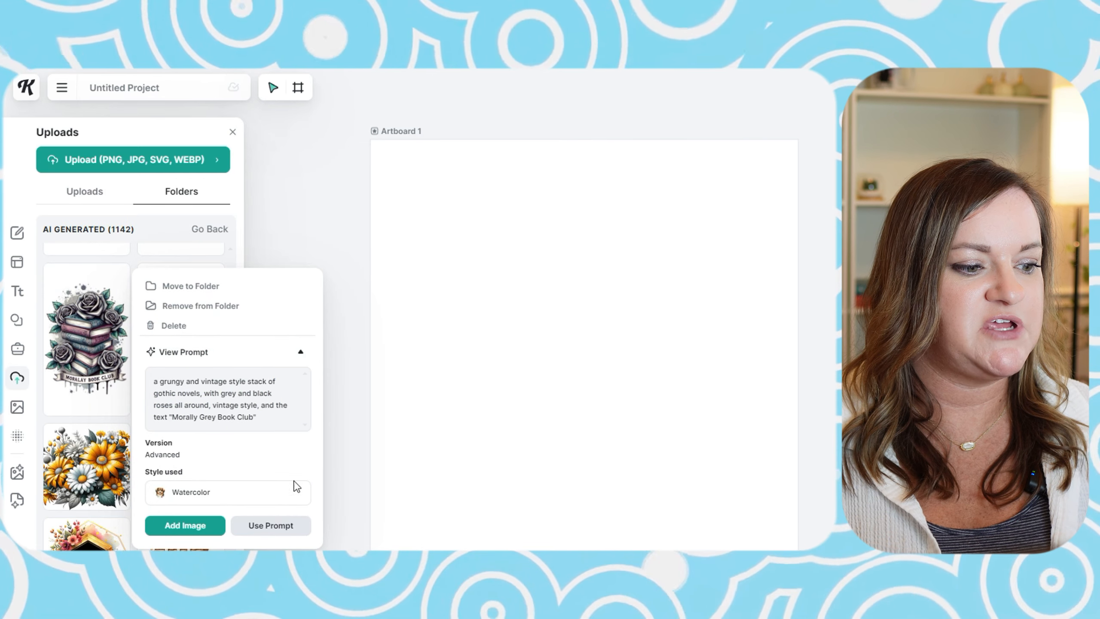
Step: Reuse the "Morally Grey Book Club" gothic book stack prompt in the image generator and set the aspect ratio to 1:1
left_click(273, 531)
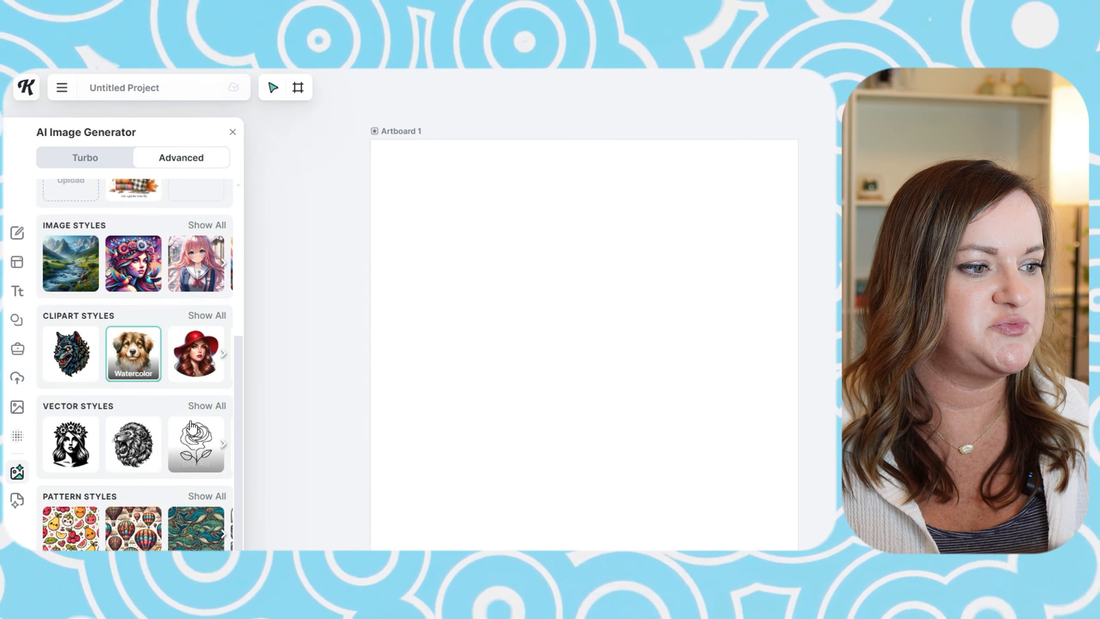
scroll(189, 423, "up", 5)
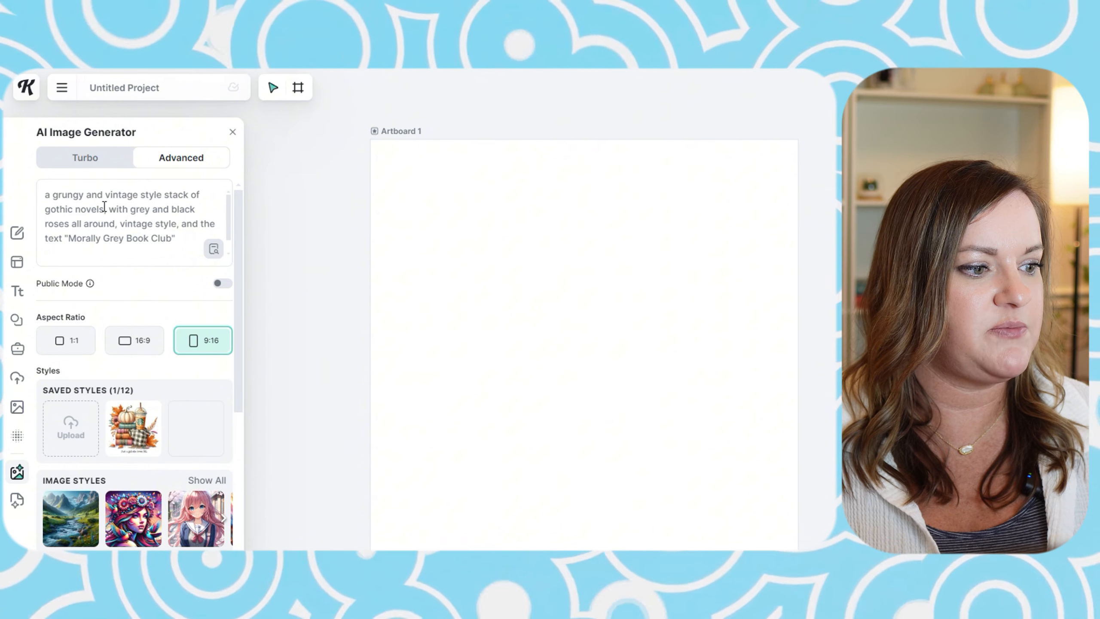
left_click(67, 340)
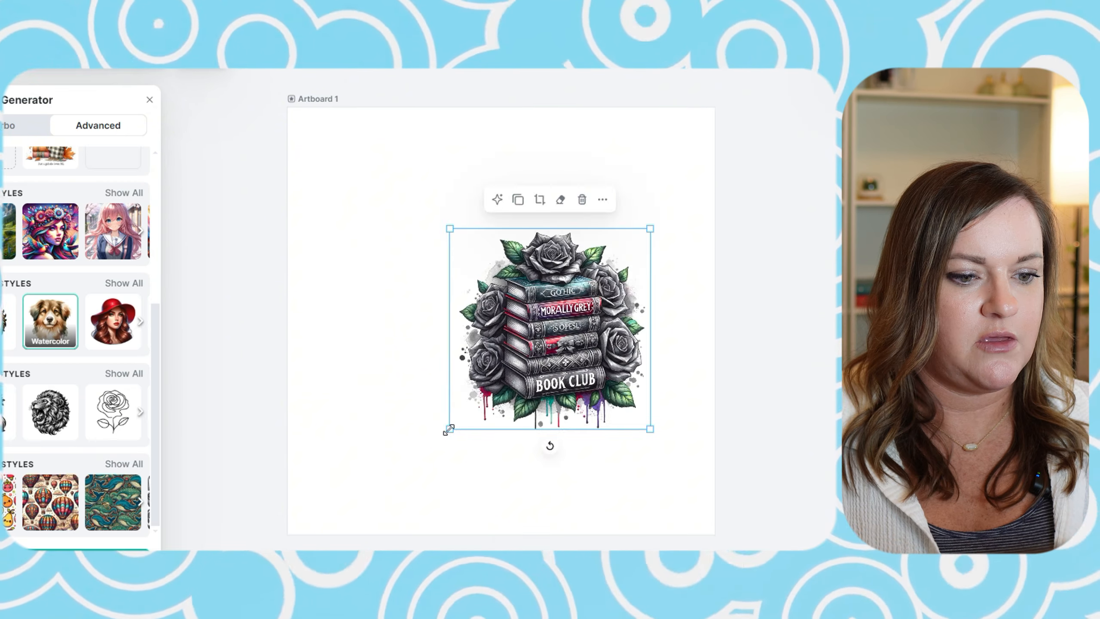
Step: Enlarge the generated gothic book stack image to fill the artboard and centre it
left_click_drag(449, 434, 282, 479)
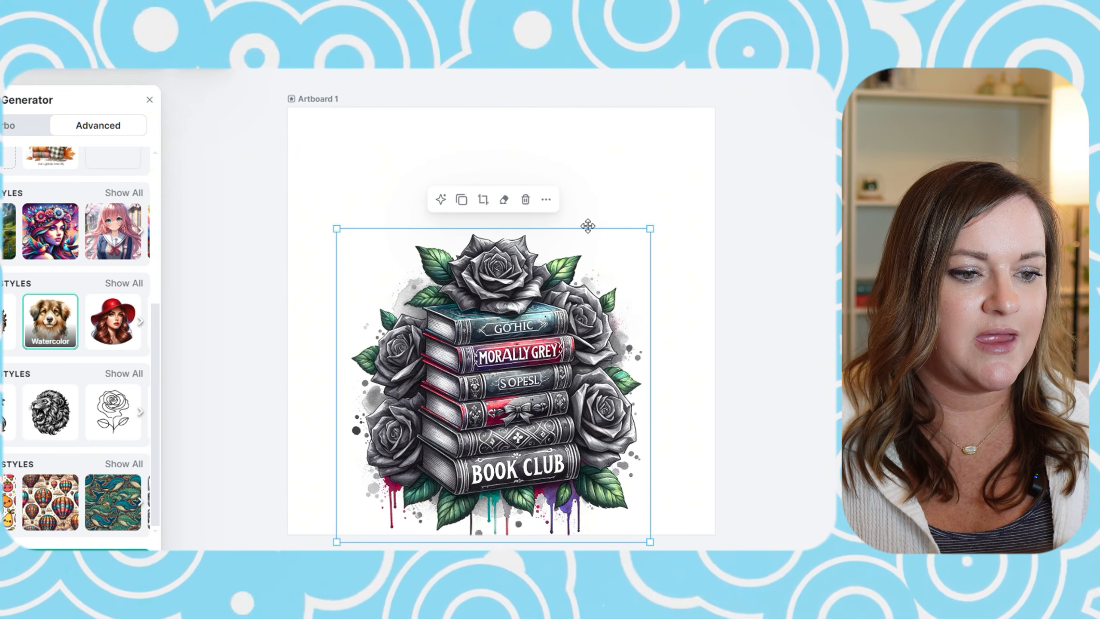
left_click_drag(651, 225, 770, 125)
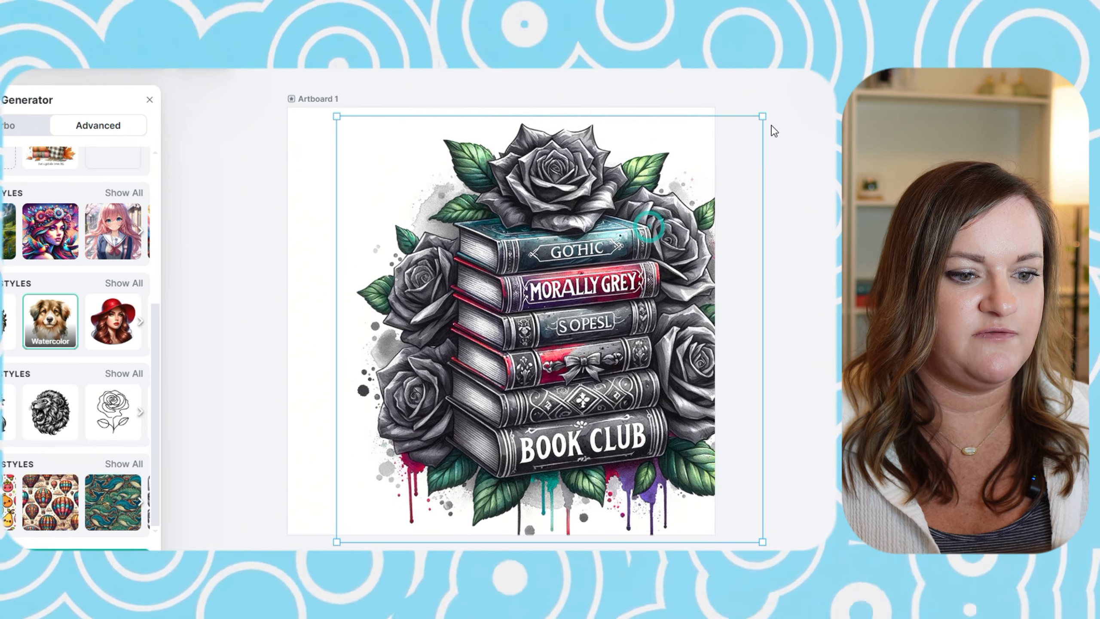
left_click_drag(638, 269, 579, 257)
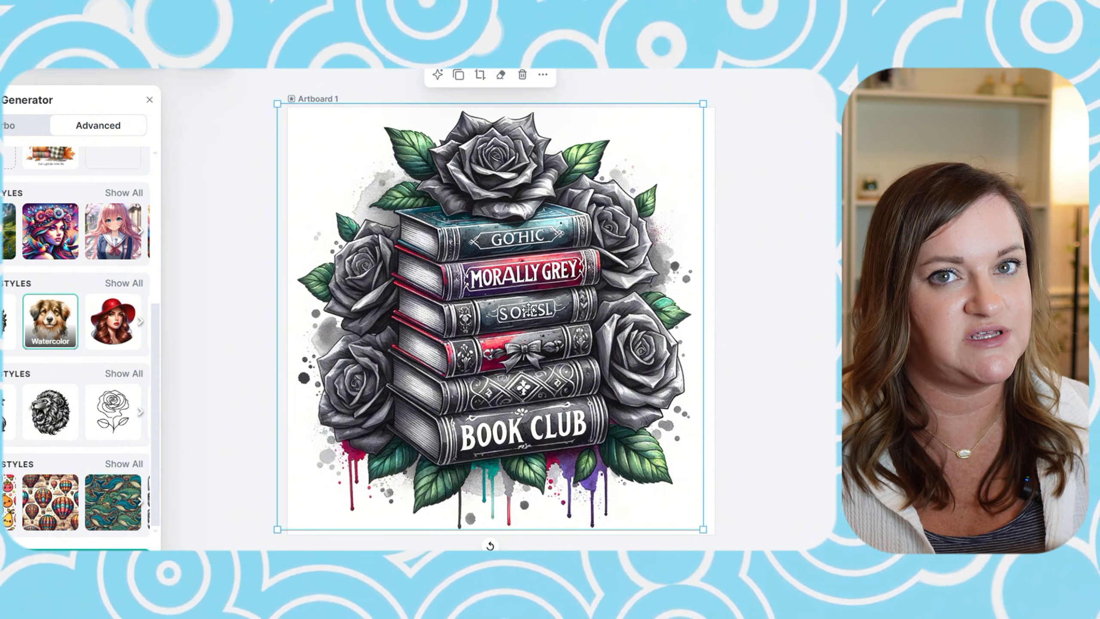
Step: Generate another version of the book club image beside the first and enlarge the new one
scroll(113, 338, "up", 5)
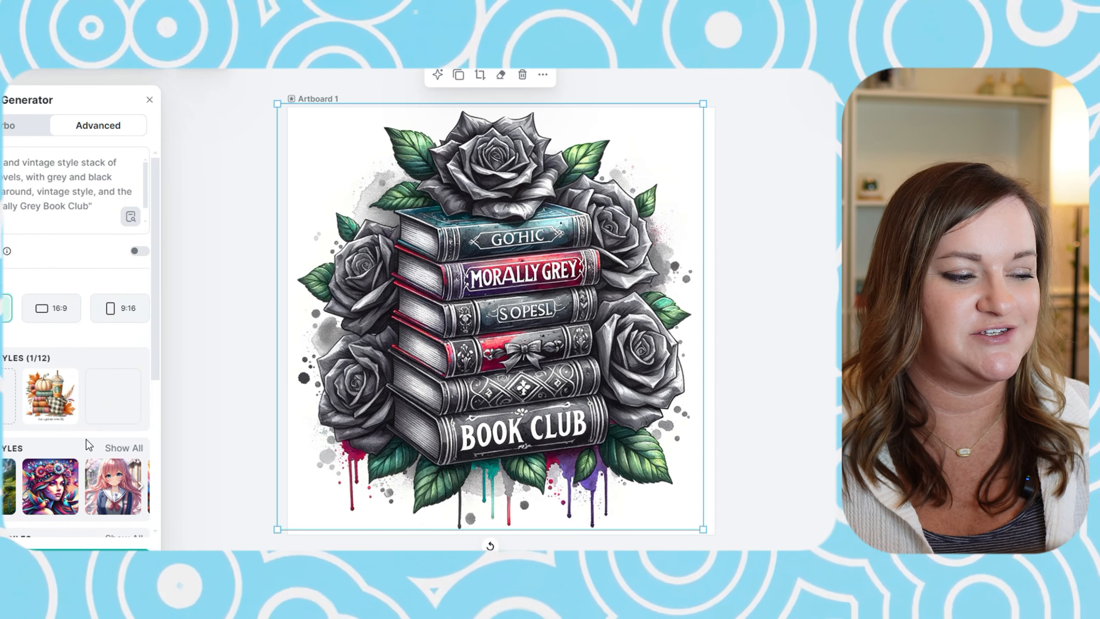
scroll(94, 450, "down", 5)
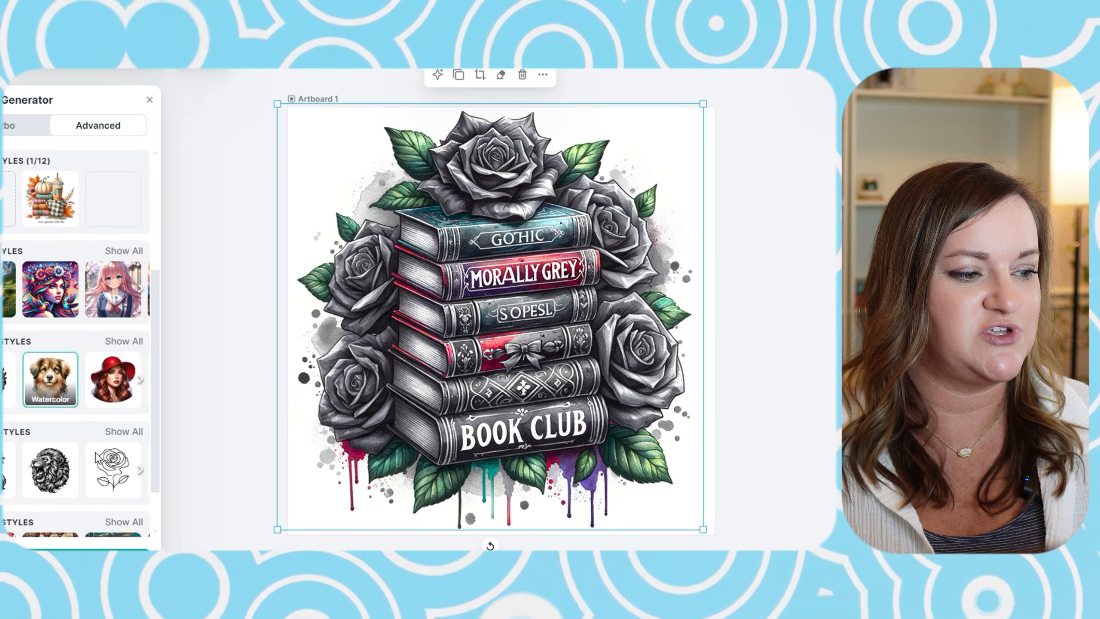
scroll(96, 457, "up", 5)
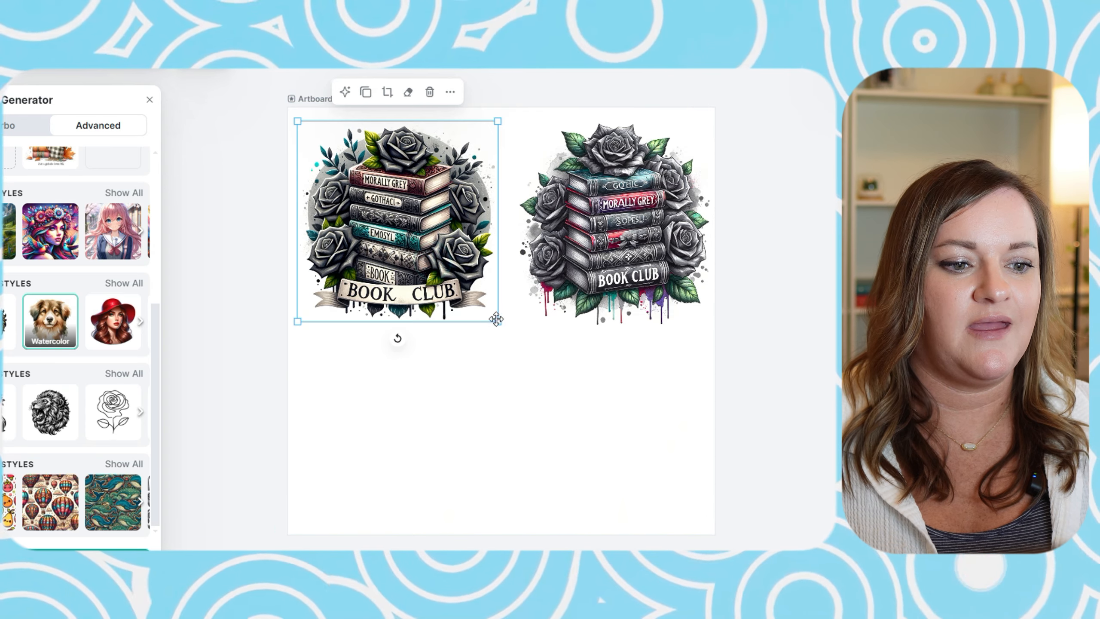
left_click_drag(495, 321, 452, 274)
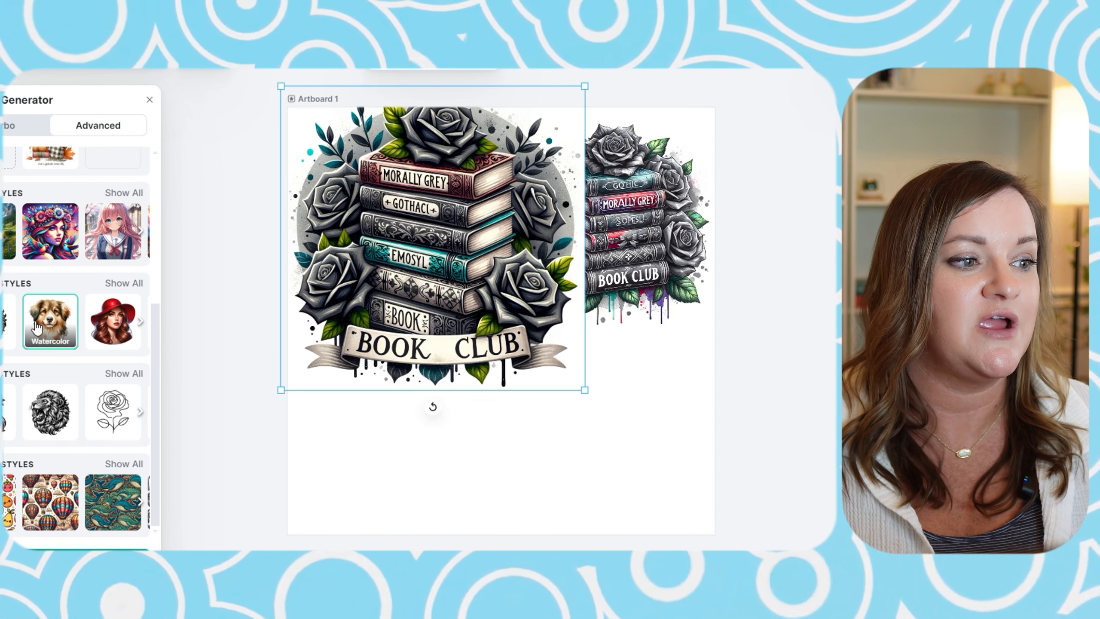
Step: Generate one more book club image with the same prompt and Watercolor style
scroll(95, 368, "up", 1)
scroll(95, 368, "up", 5)
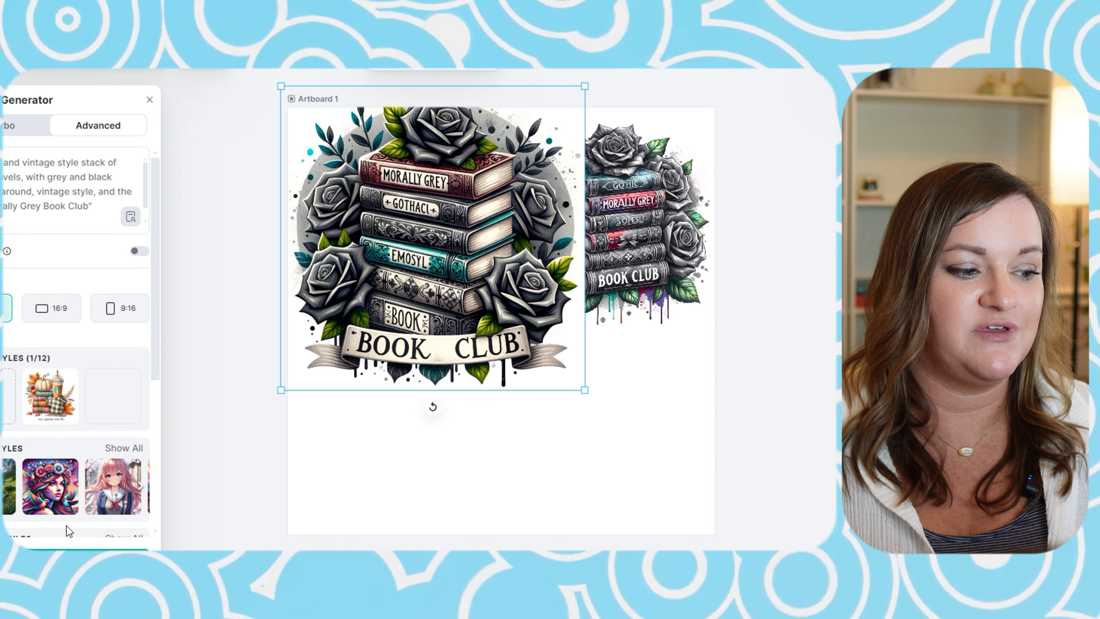
left_click(61, 549)
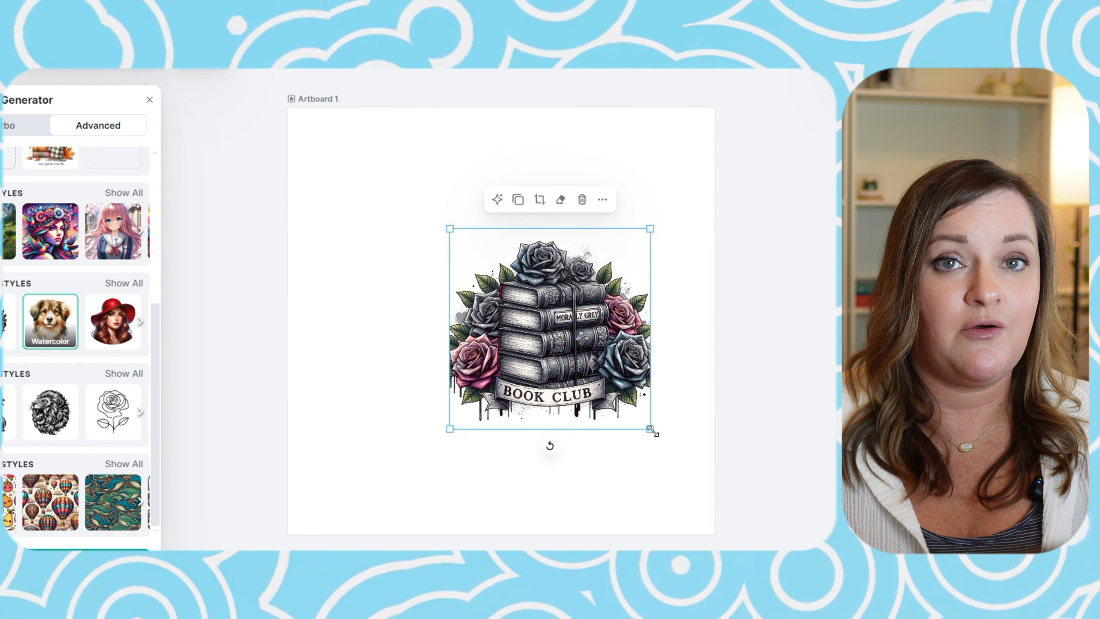
Step: Enlarge the version with pink and blue roses to nearly the artboard's width and centre it horizontally
left_click_drag(650, 429, 818, 596)
key("ctrl+z")
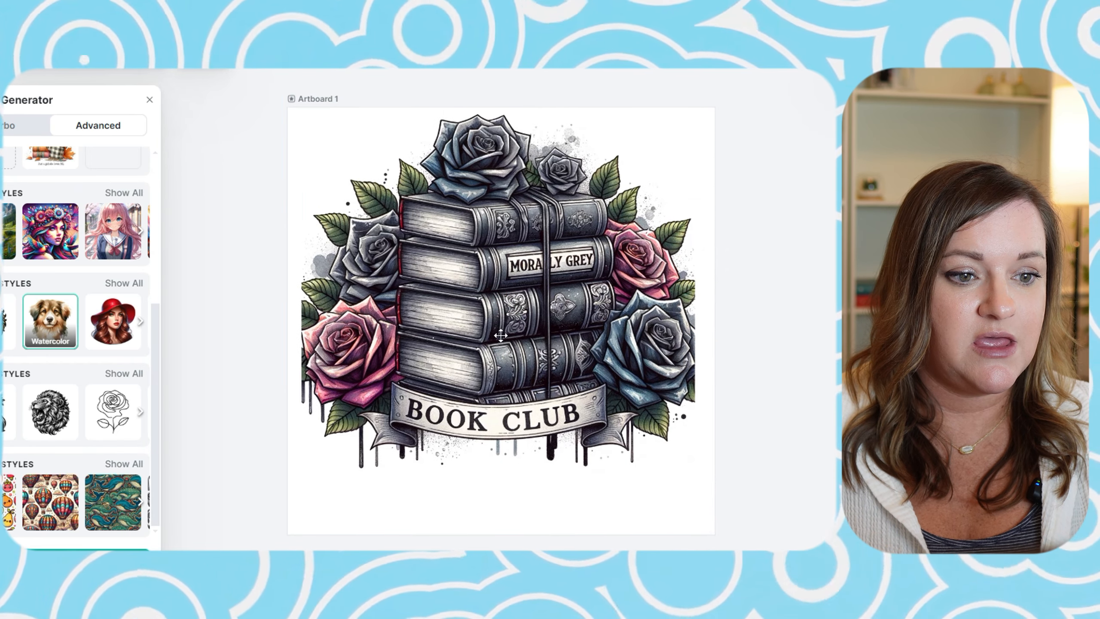
left_click(490, 335)
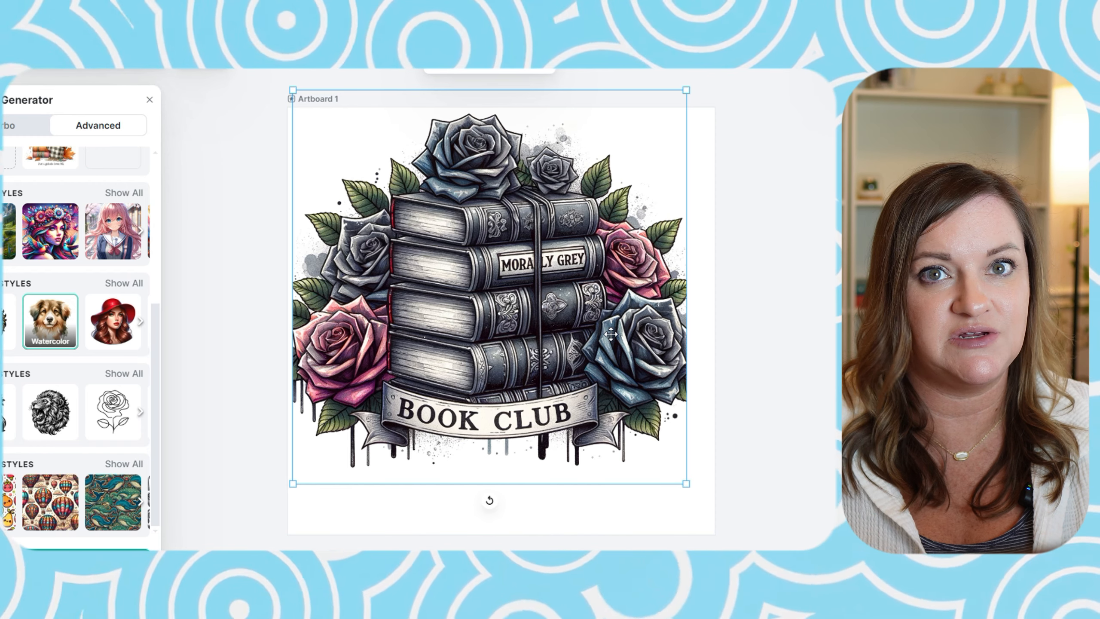
left_click_drag(516, 359, 536, 361)
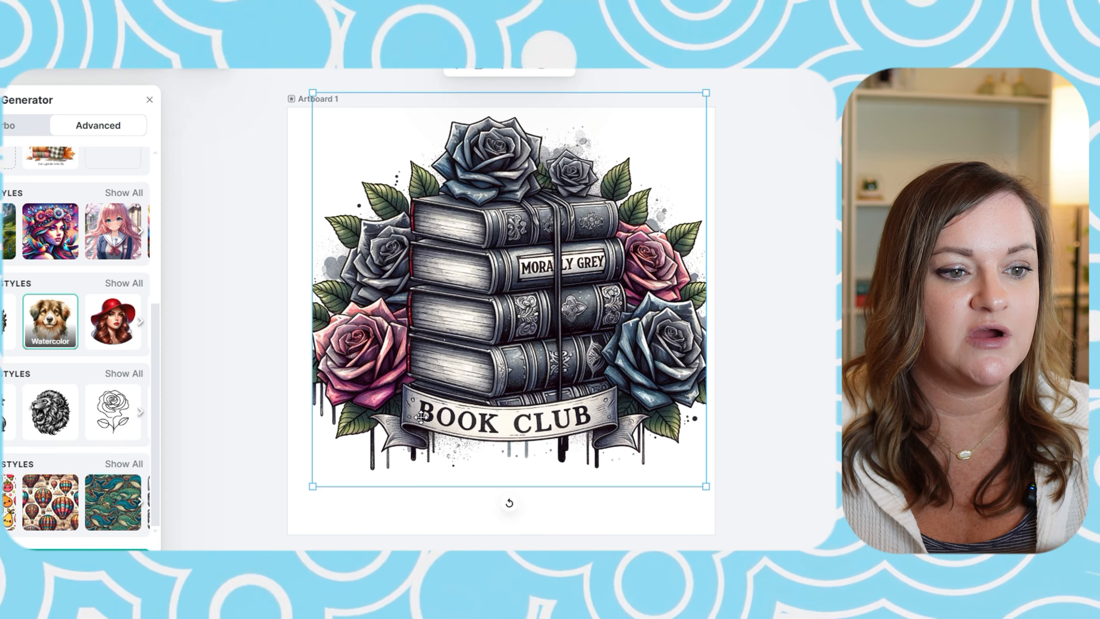
Step: Lower the pink and blue rose image on the artboard and generate another version with the same prompt and Watercolor style
left_click_drag(526, 378, 562, 392)
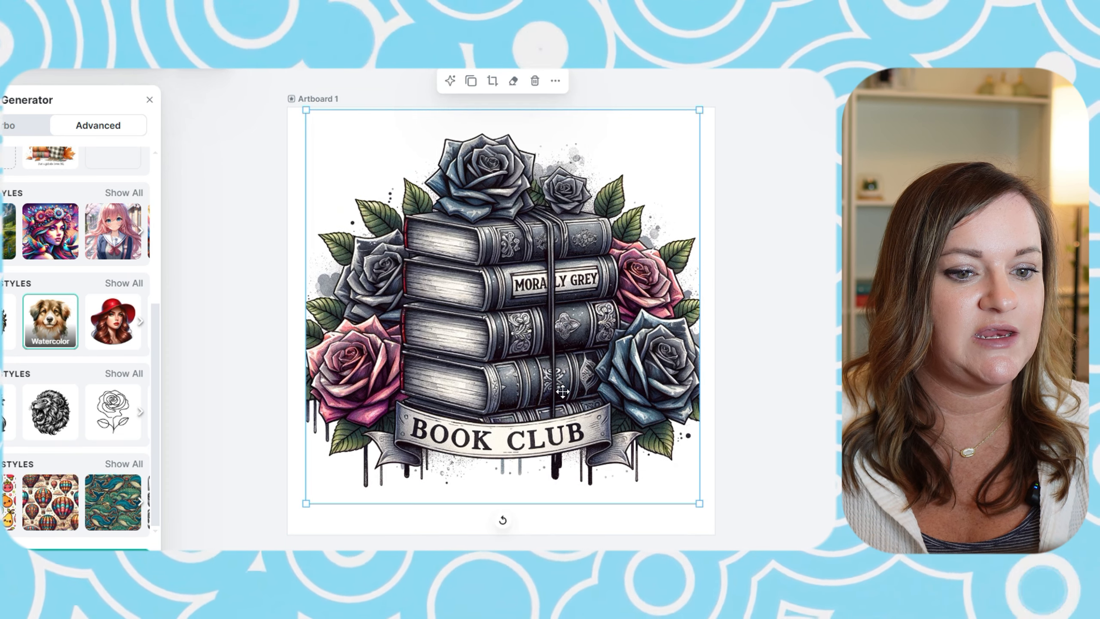
left_click(754, 200)
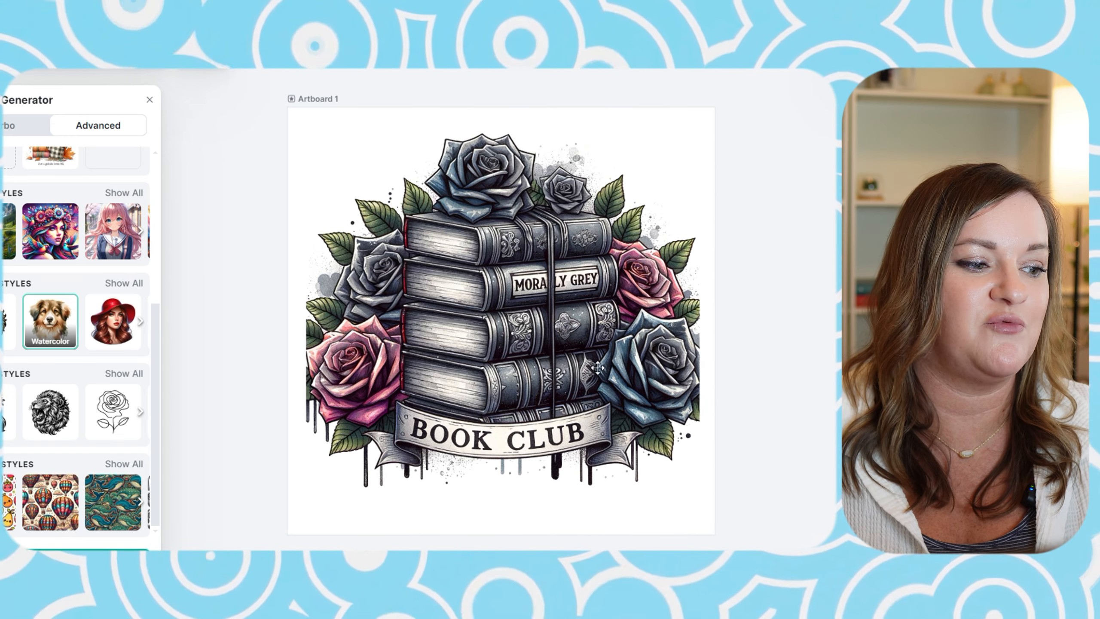
scroll(108, 479, "up", 1)
scroll(107, 474, "up", 5)
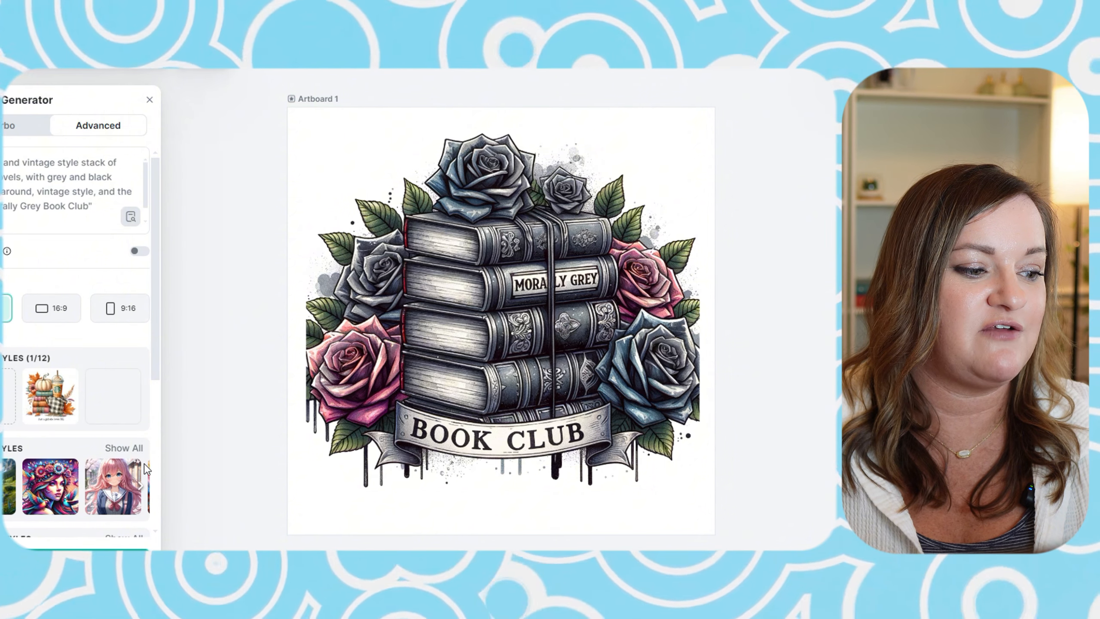
left_click(87, 548)
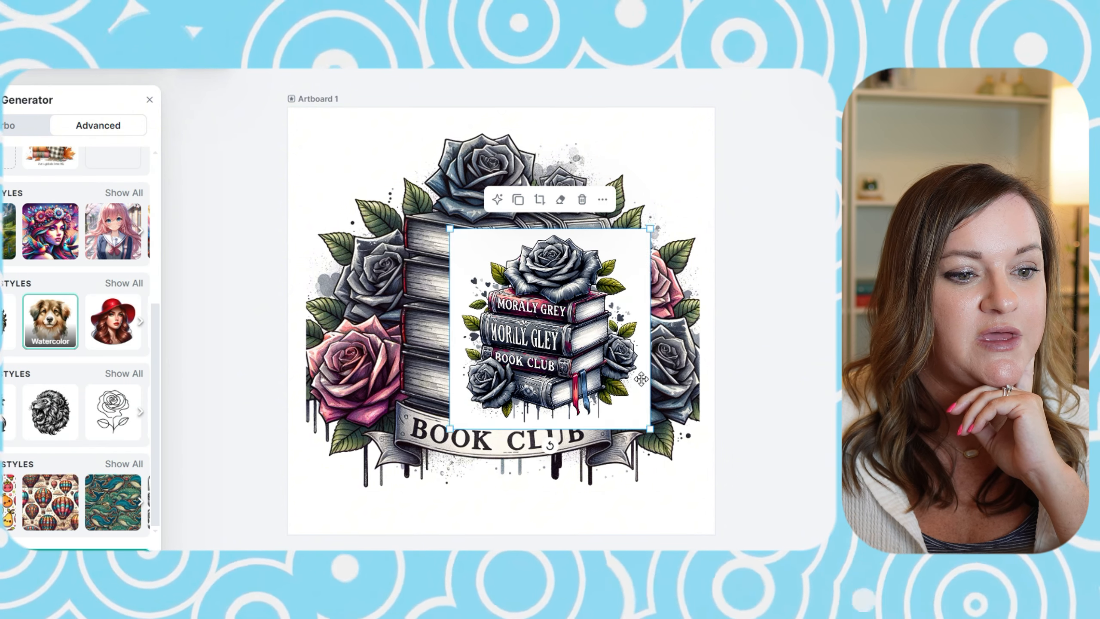
Step: Delete the pink and blue rose version and enlarge the new black rose book stack to nearly fill the artboard
left_click_drag(542, 373, 482, 298)
left_click(649, 288)
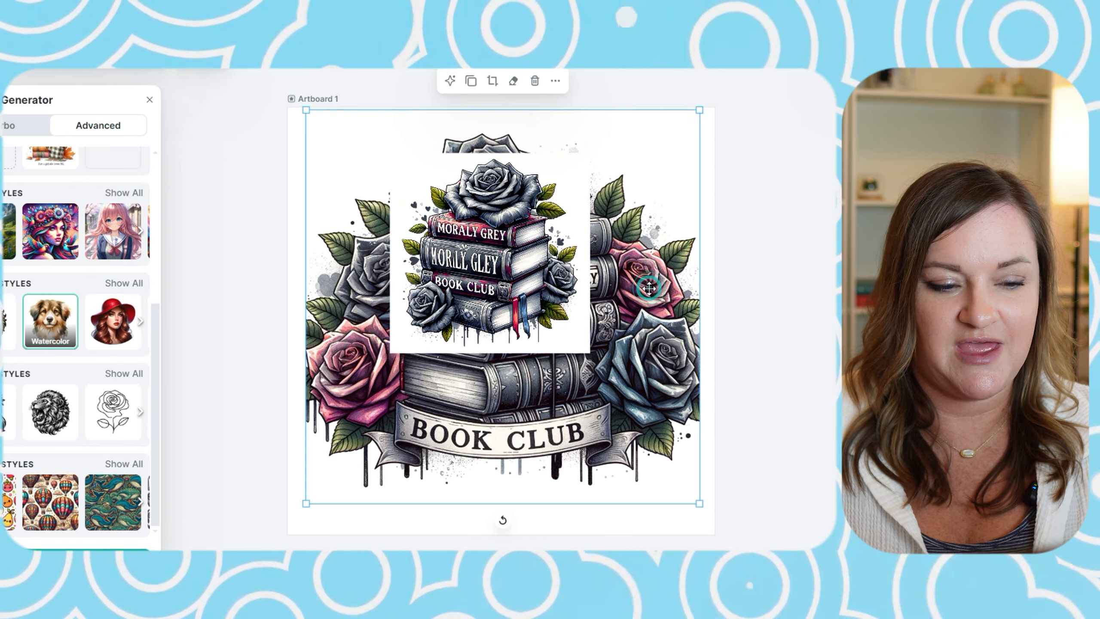
key("Delete")
left_click(526, 254)
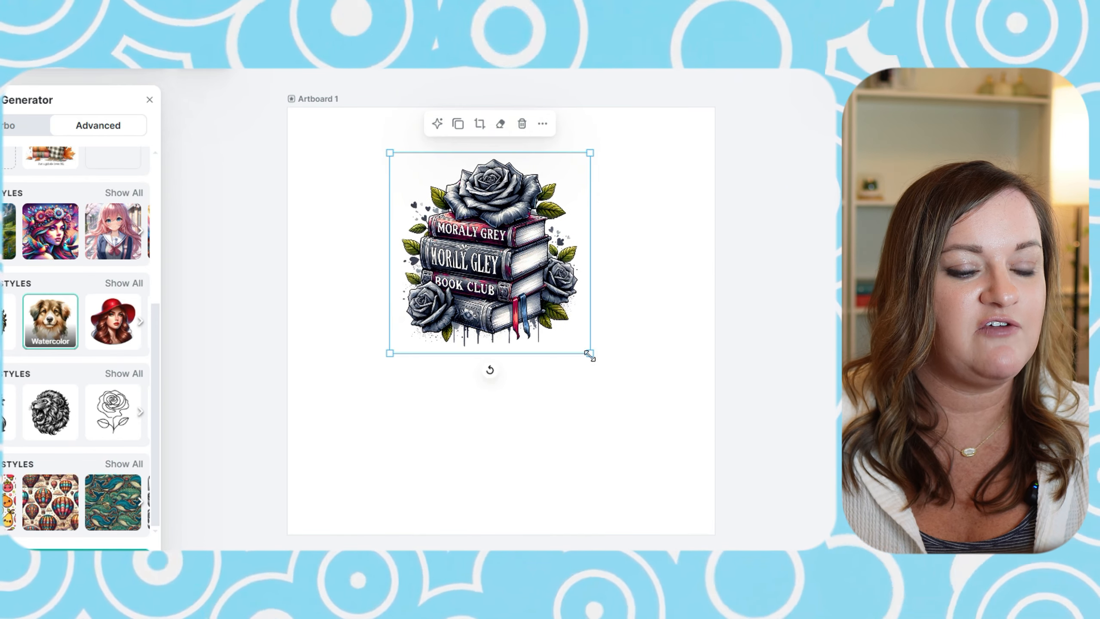
left_click_drag(590, 352, 700, 457)
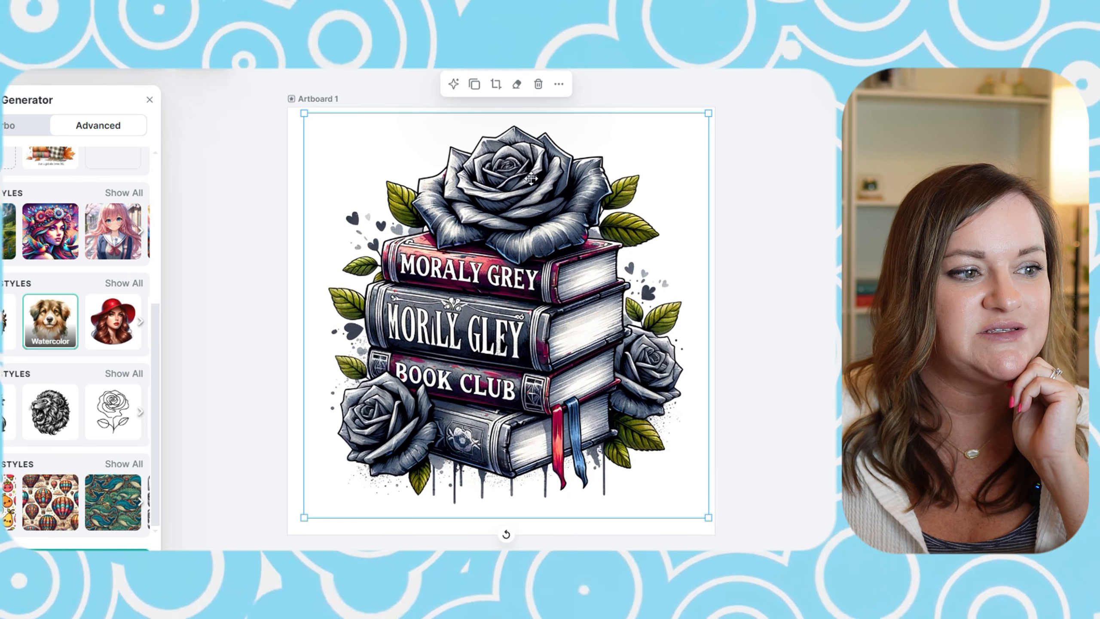
Step: Select the book club prompt text and create a new 4000 × 4000 pixel artboard at 300 DPI
scroll(77, 311, "up", 5)
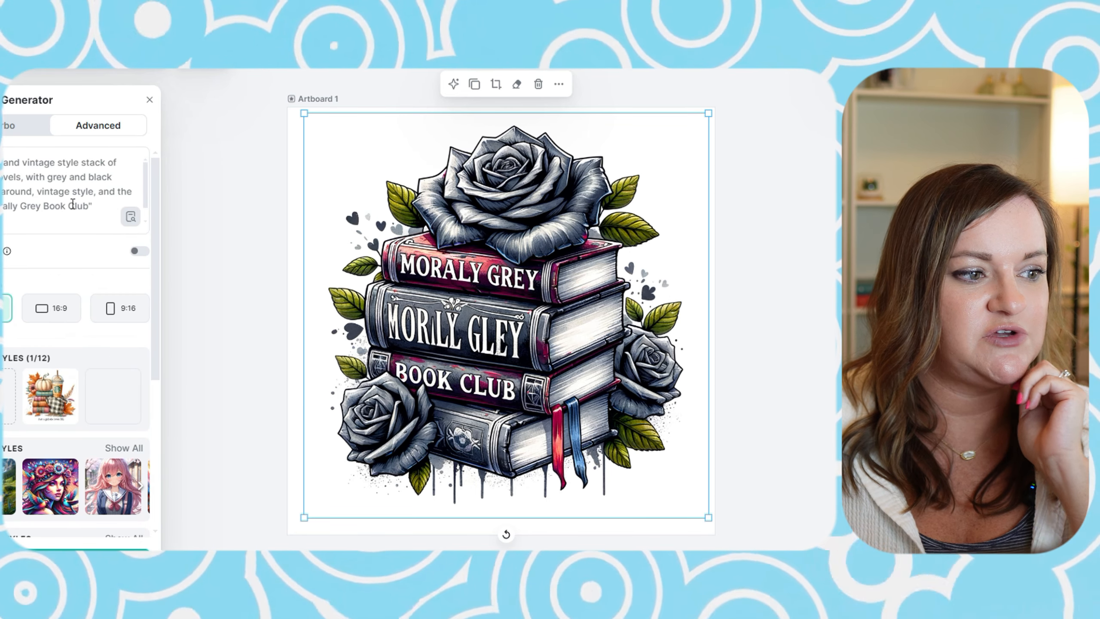
triple_click(102, 205)
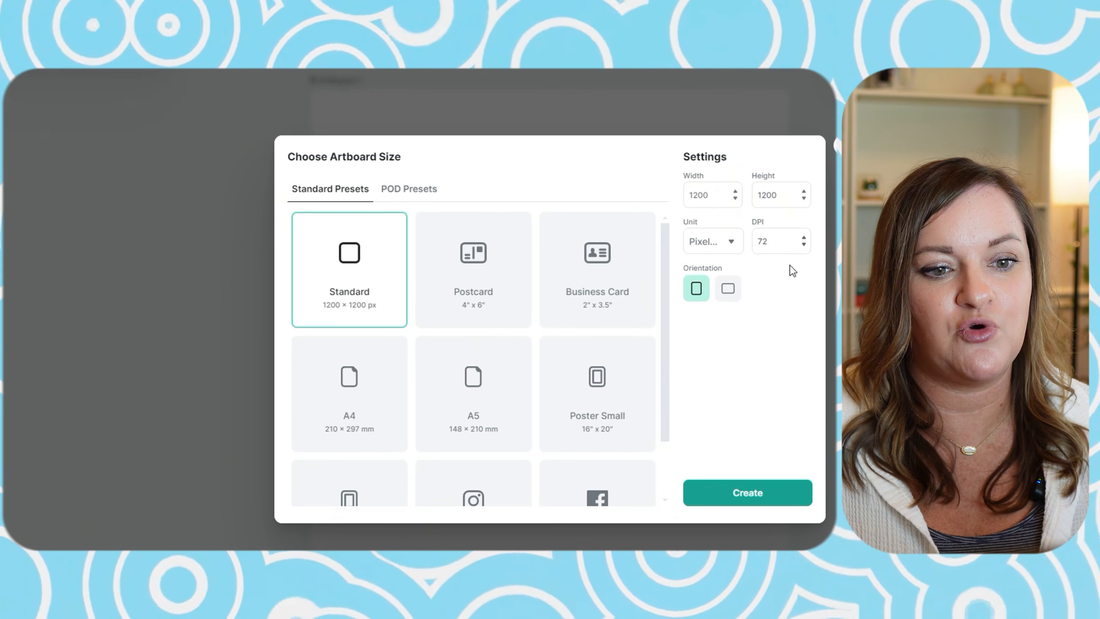
double_click(725, 197)
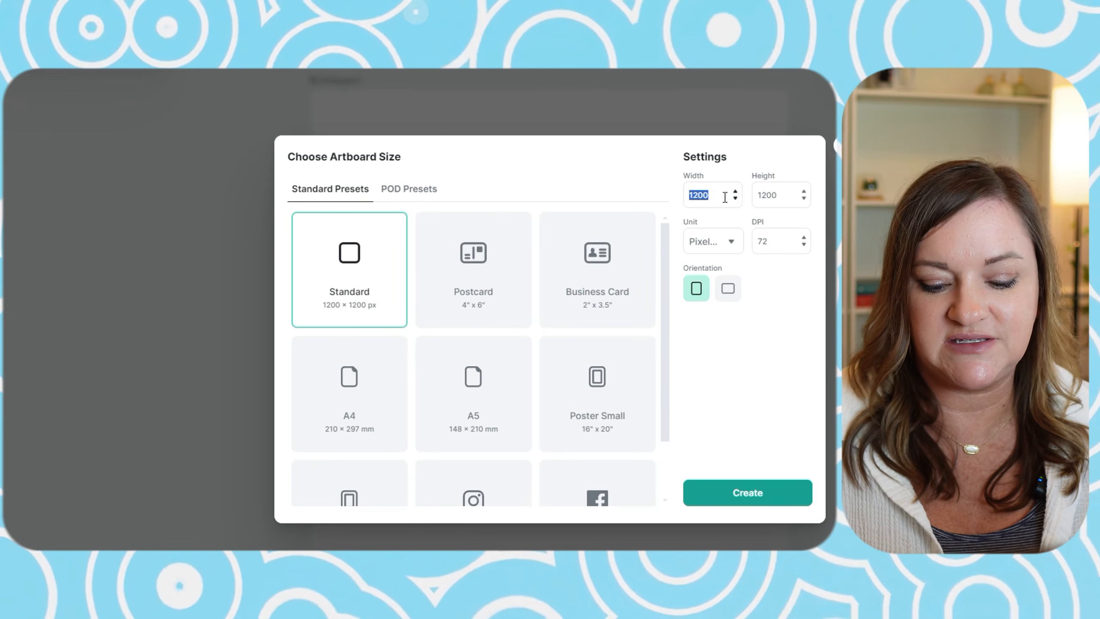
type("4000")
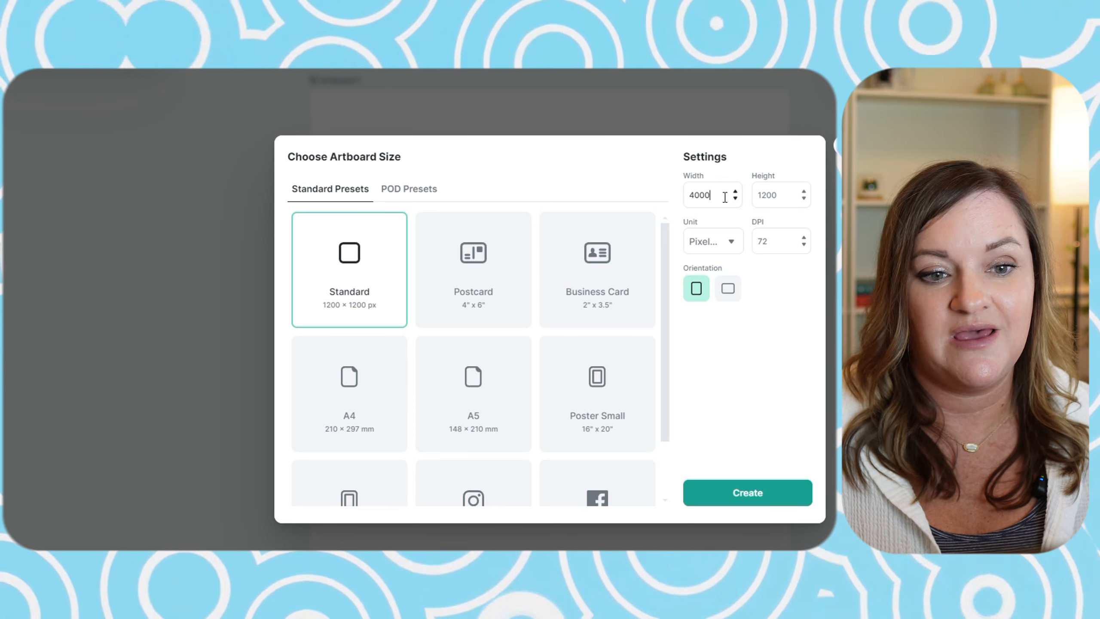
double_click(796, 197)
type("4000")
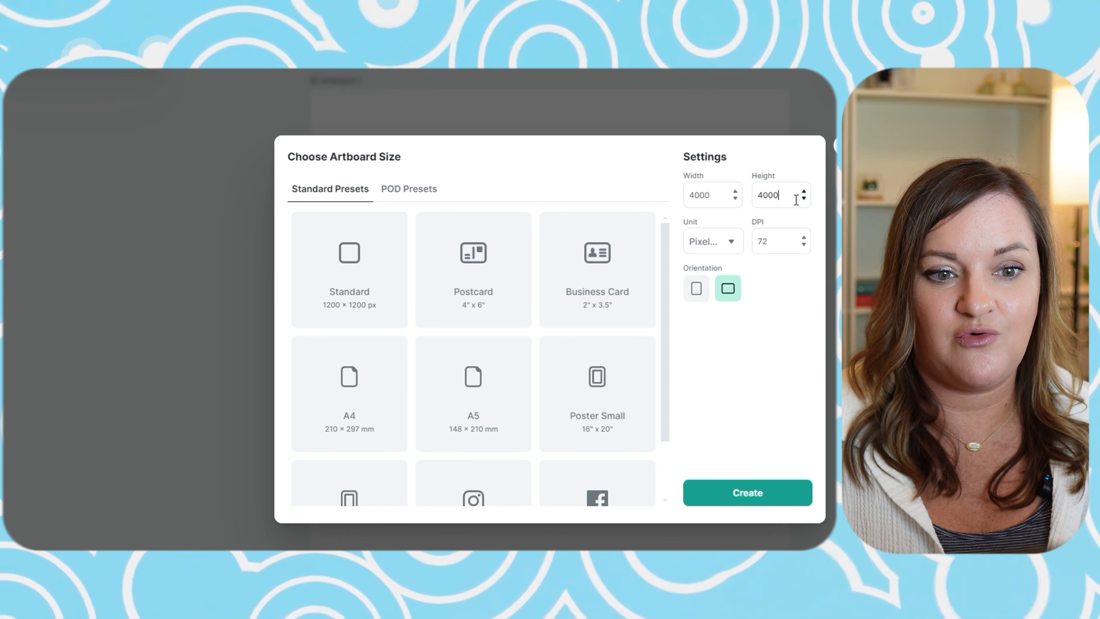
double_click(780, 244)
type("300")
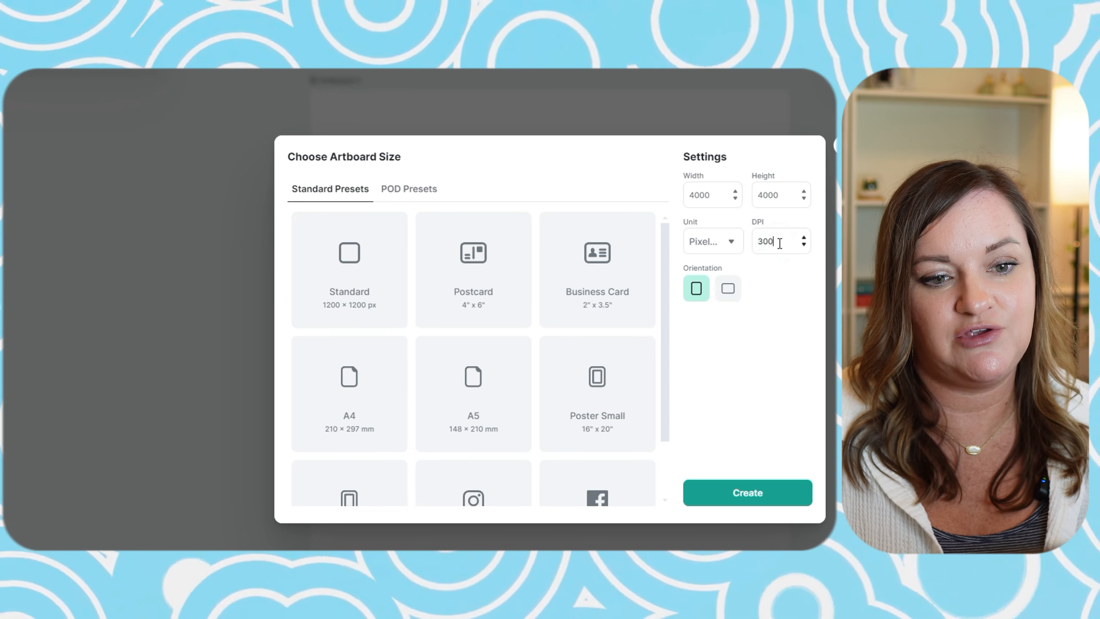
left_click(760, 500)
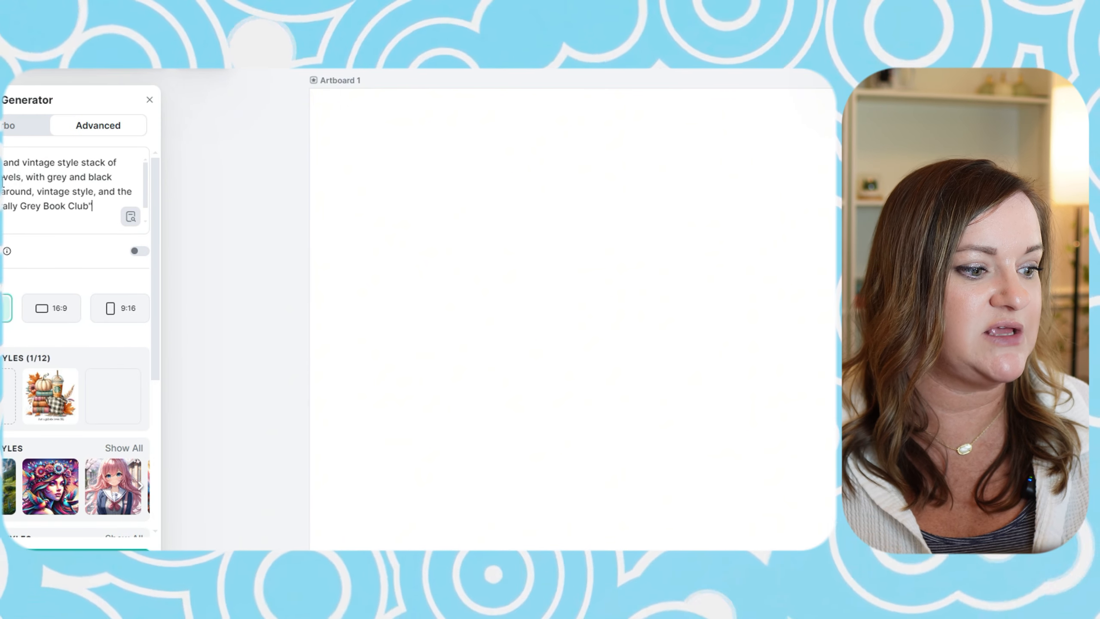
Step: Generate the book club image in the Watercolor clipart style and enlarge it to nearly fill the new artboard
scroll(105, 421, "down", 5)
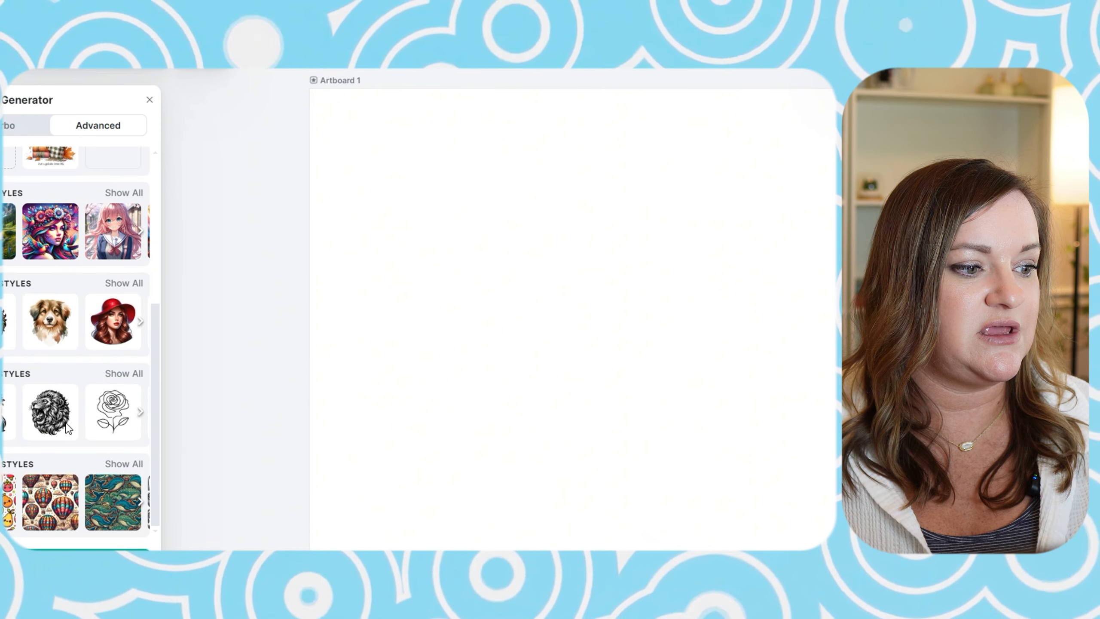
left_click(43, 320)
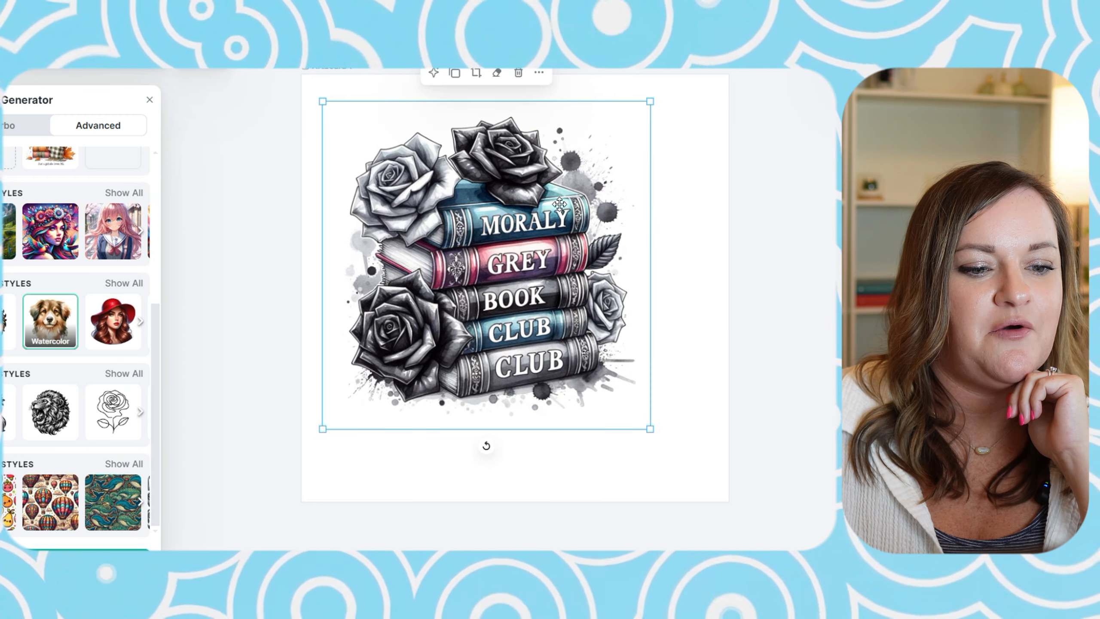
left_click_drag(650, 431, 724, 467)
left_click_drag(623, 342, 617, 326)
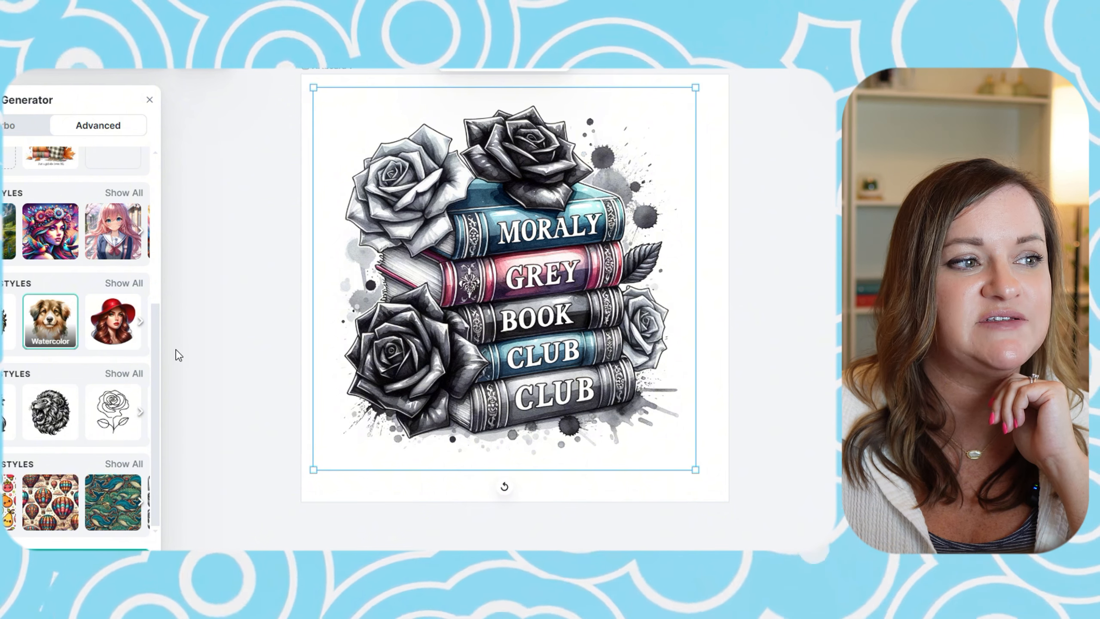
Step: Replace the image with a newly generated version and enlarge the purple and grey rose book stack to fill the artboard
scroll(72, 389, "up", 5)
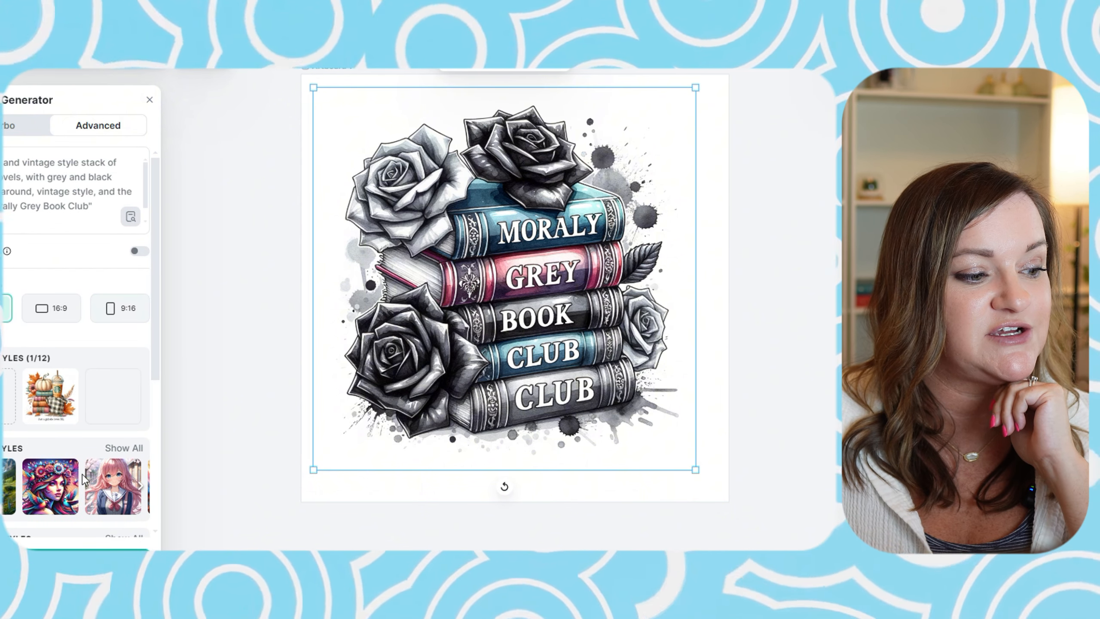
scroll(84, 480, "down", 3)
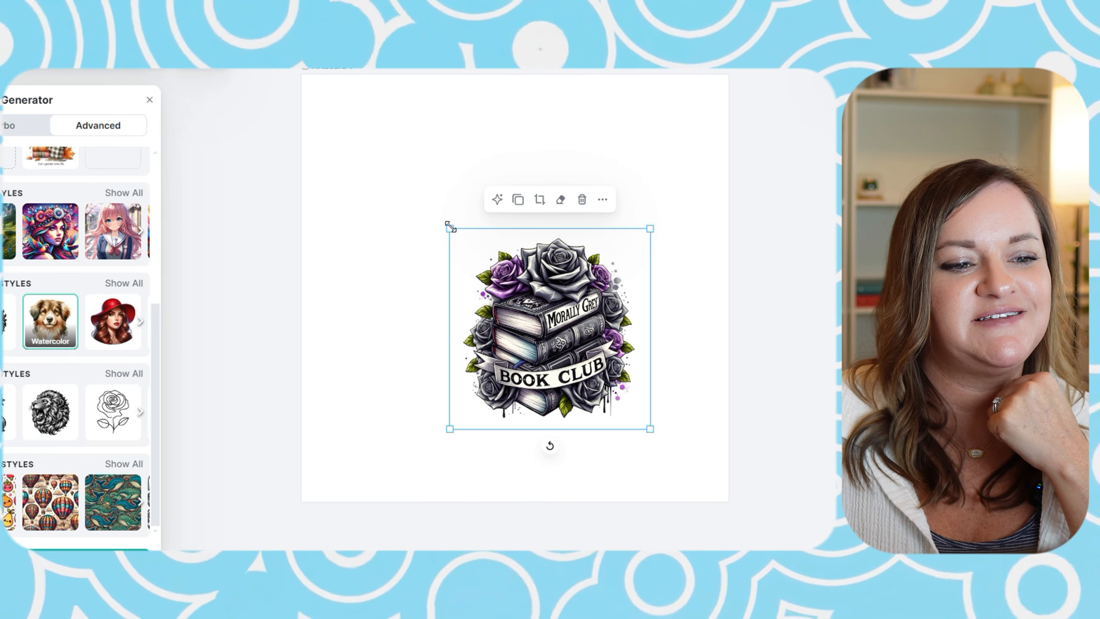
left_click_drag(449, 229, 283, 100)
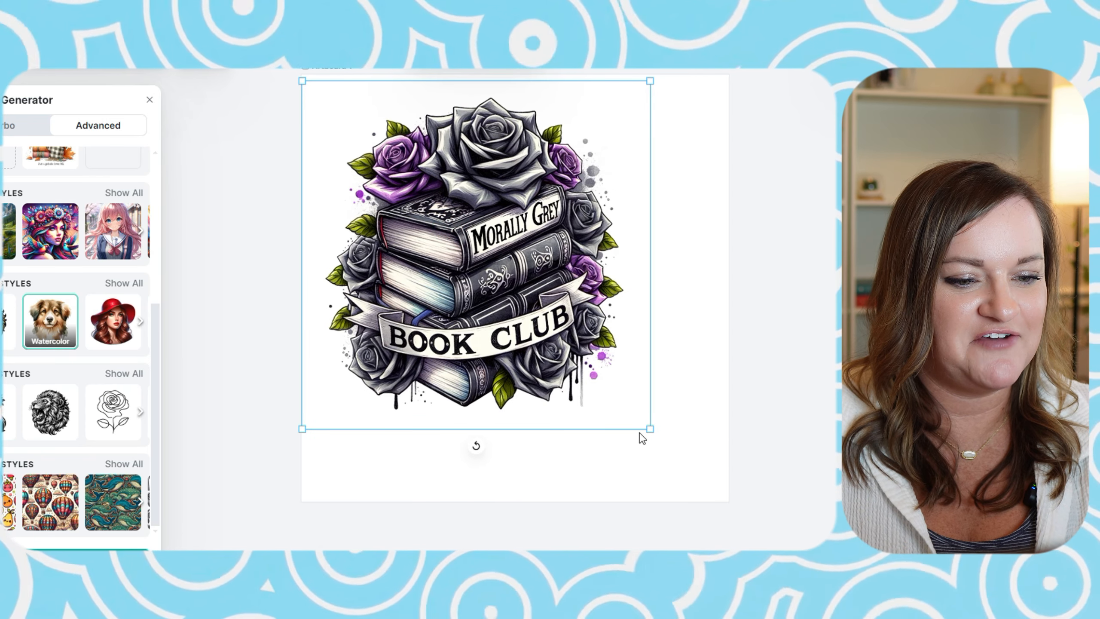
left_click_drag(651, 429, 742, 472)
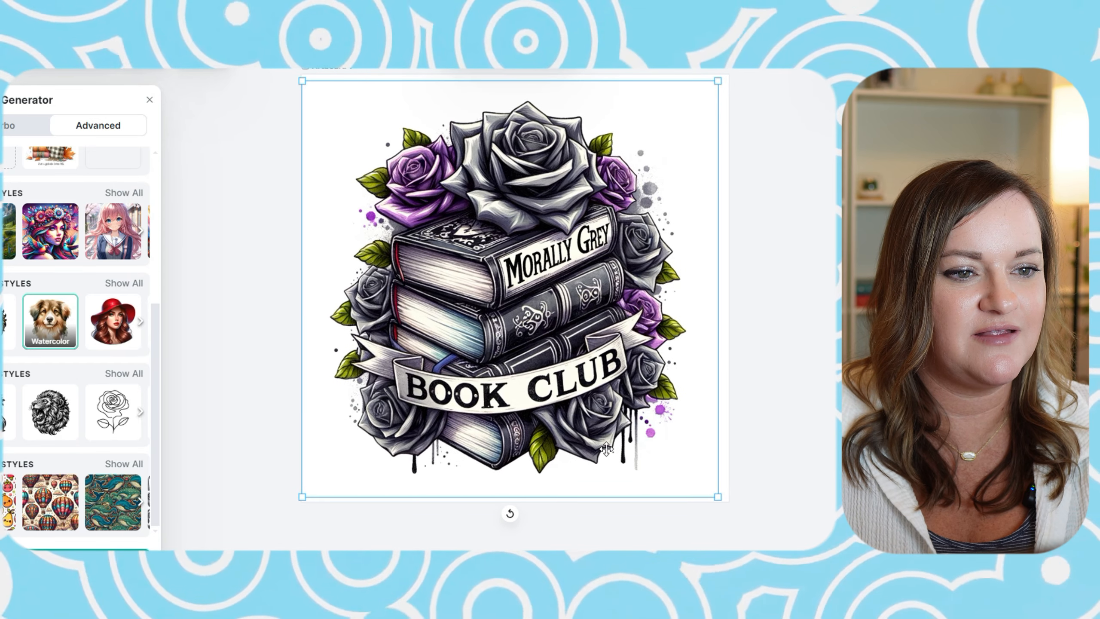
left_click_drag(606, 449, 616, 443)
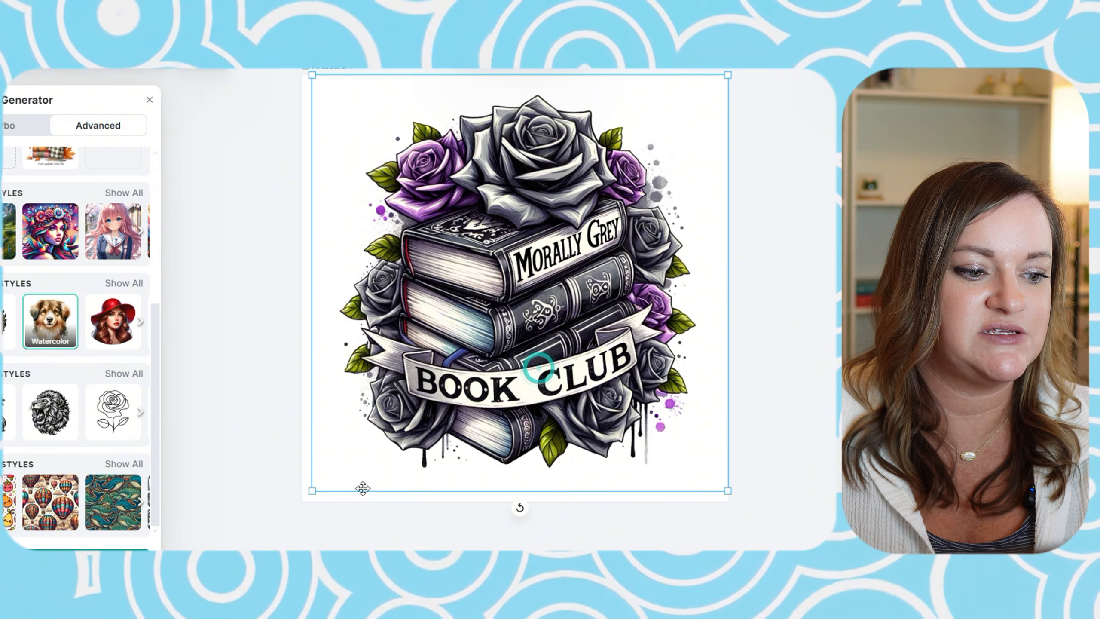
left_click_drag(310, 489, 296, 504)
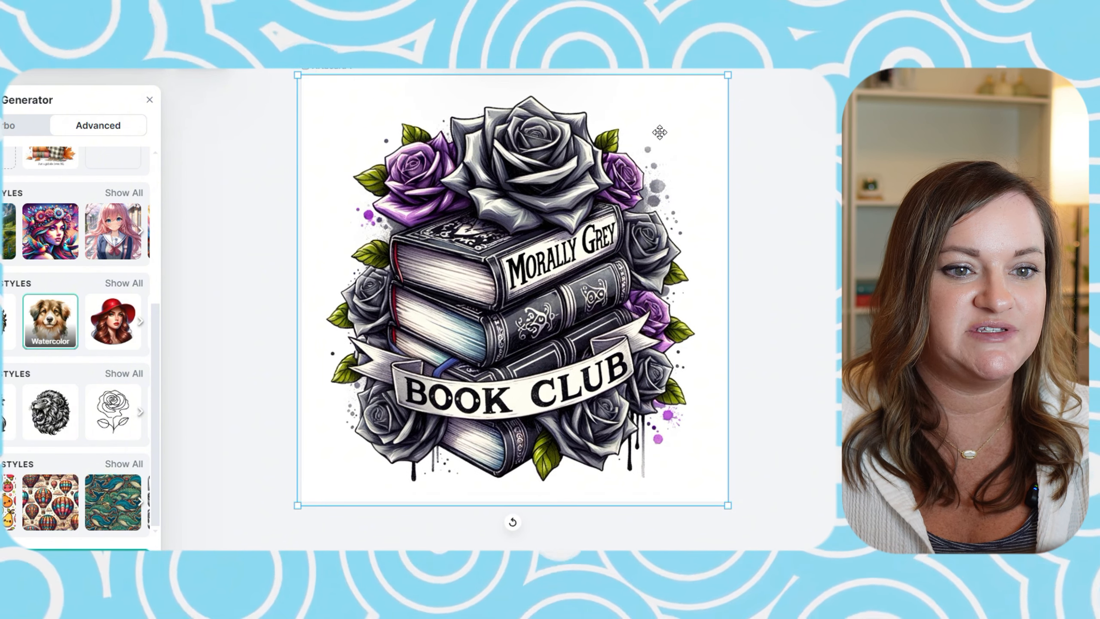
left_click_drag(638, 146, 640, 143)
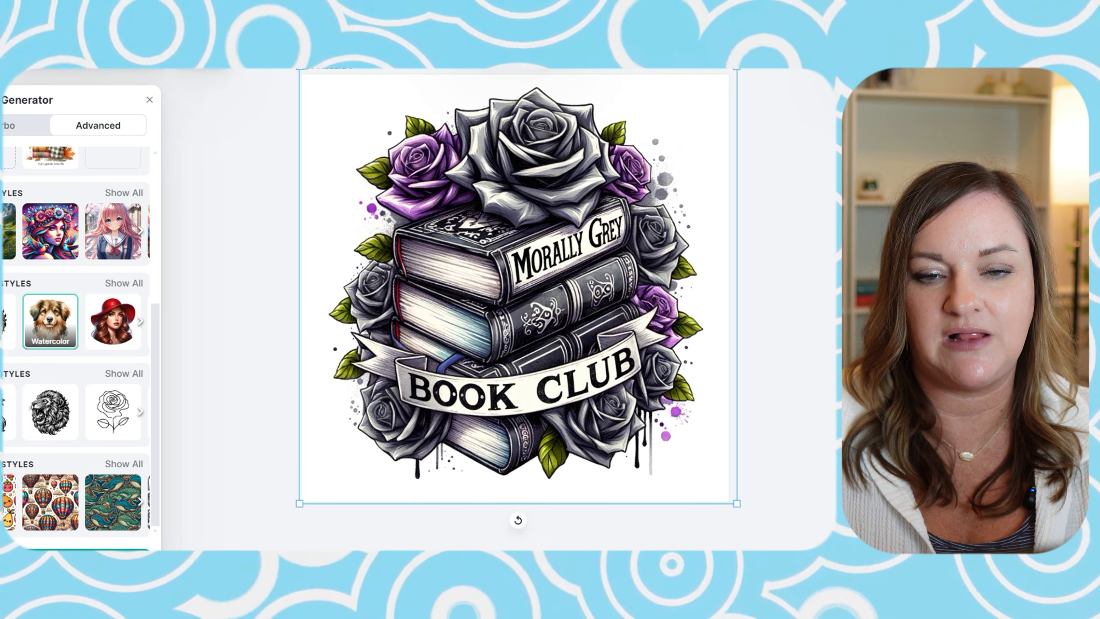
left_click(741, 276)
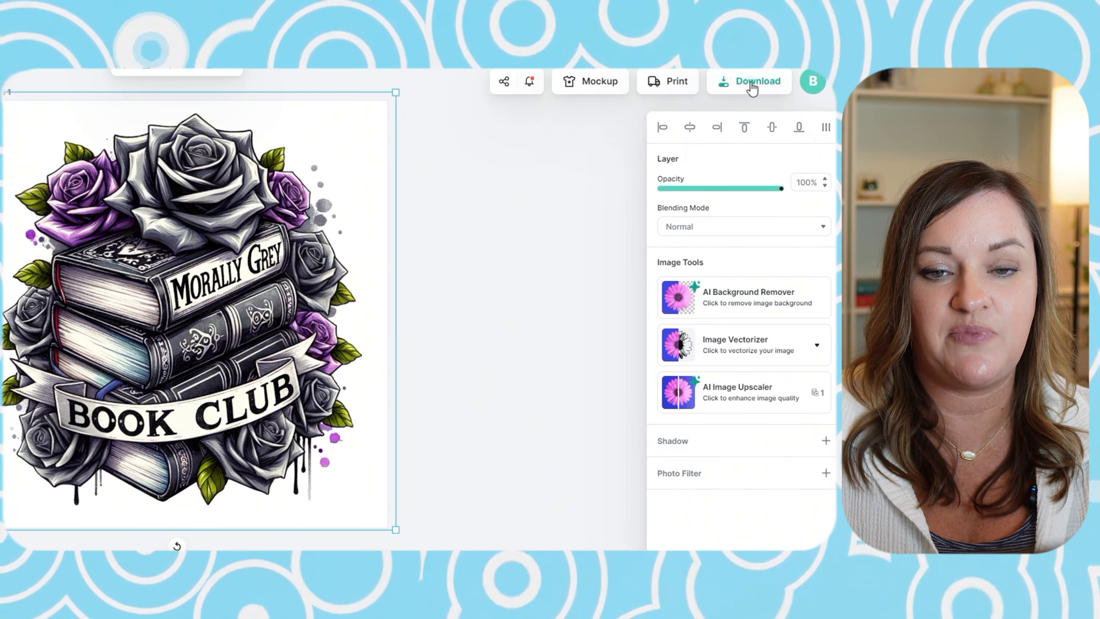
Step: Download Artboard 1 as a PNG with Remove Background and Optimize Quality enabled
left_click(749, 81)
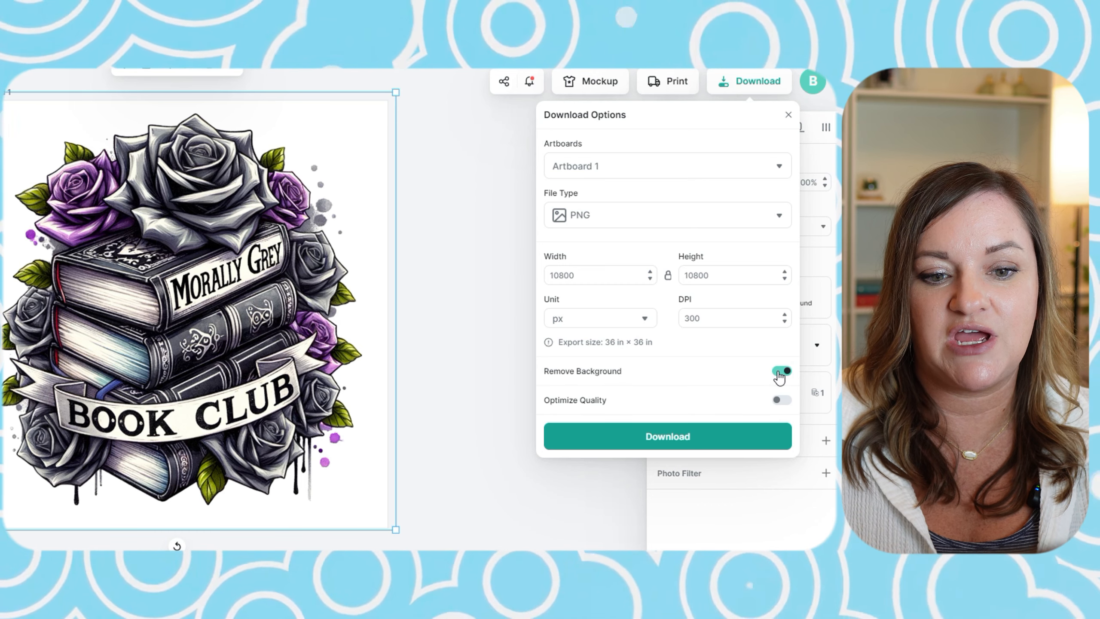
left_click(782, 400)
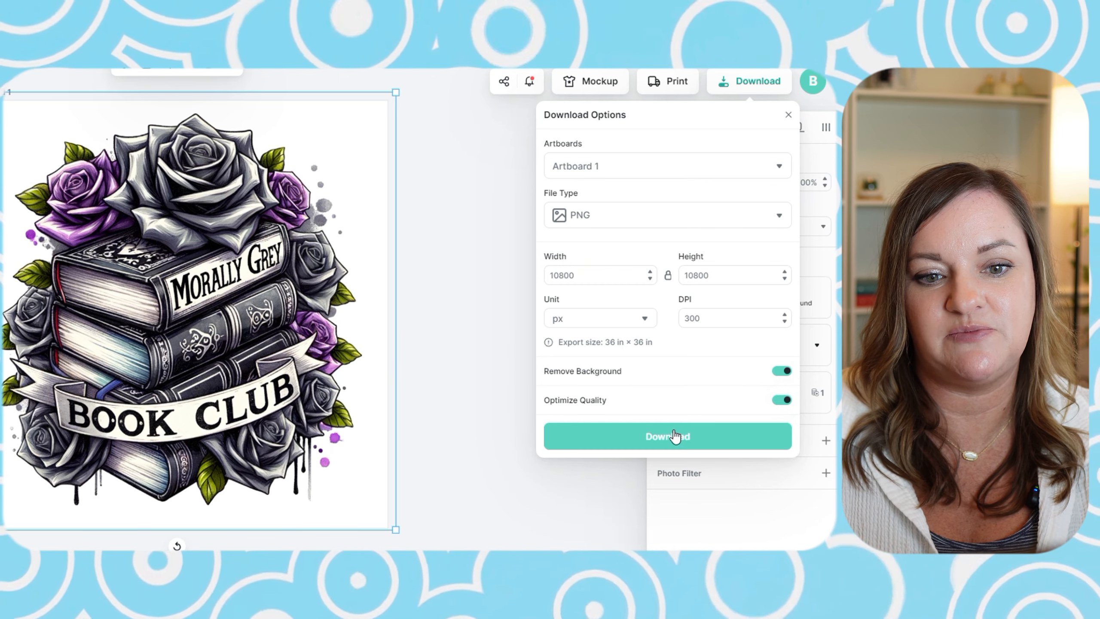
left_click(680, 435)
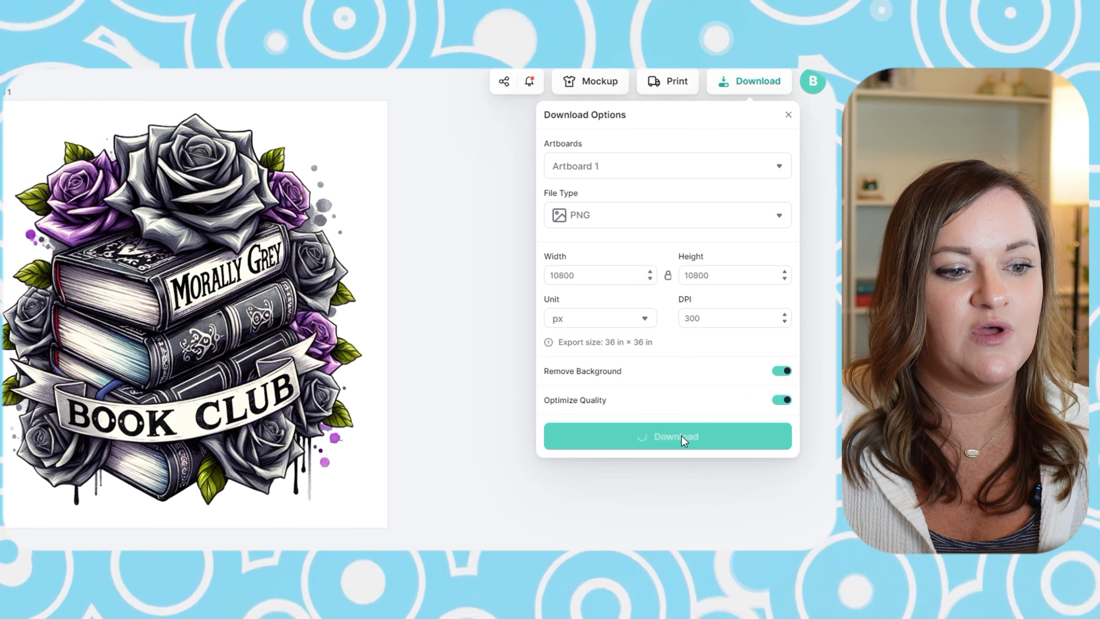
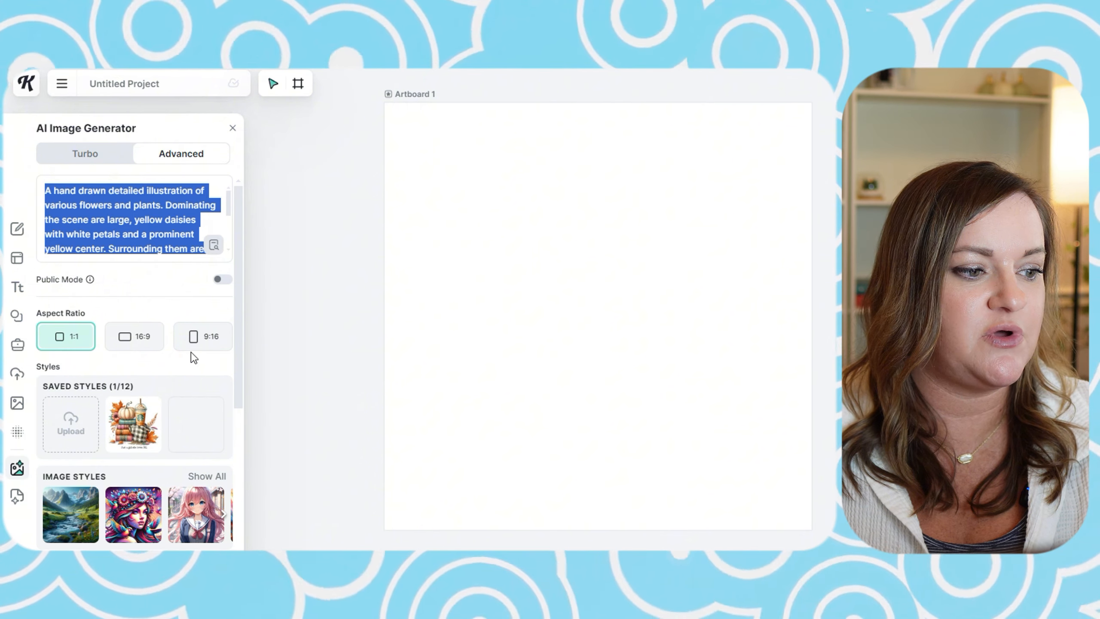
Step: Generate the hand-drawn daisy illustration in a 9:16 aspect ratio with the T-Shirt Graphic clipart style
left_click(195, 345)
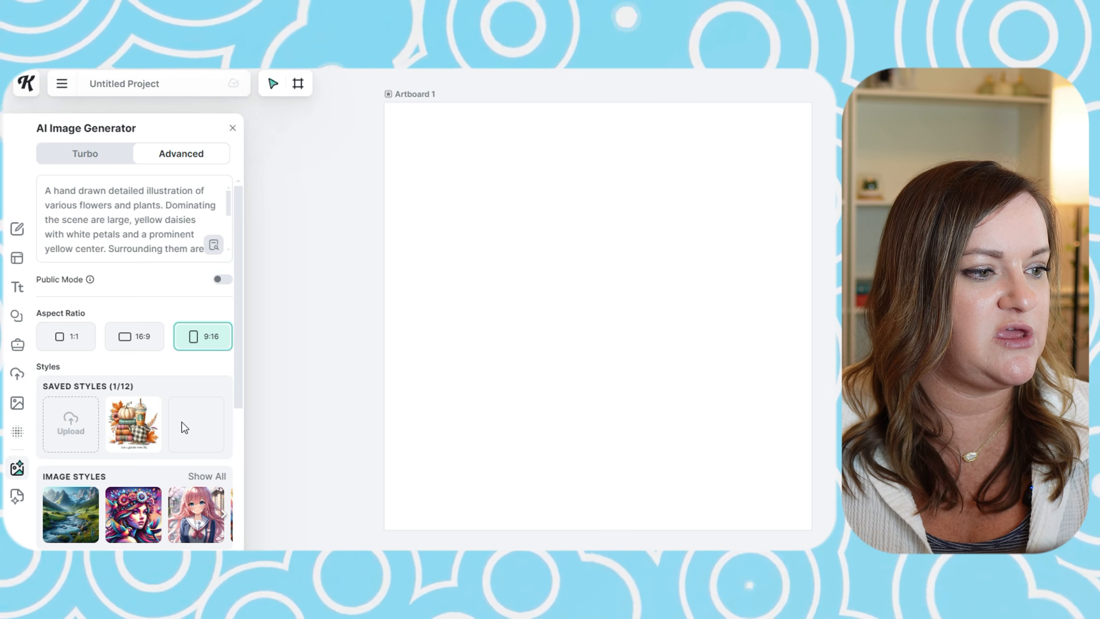
scroll(133, 433, "down", 2)
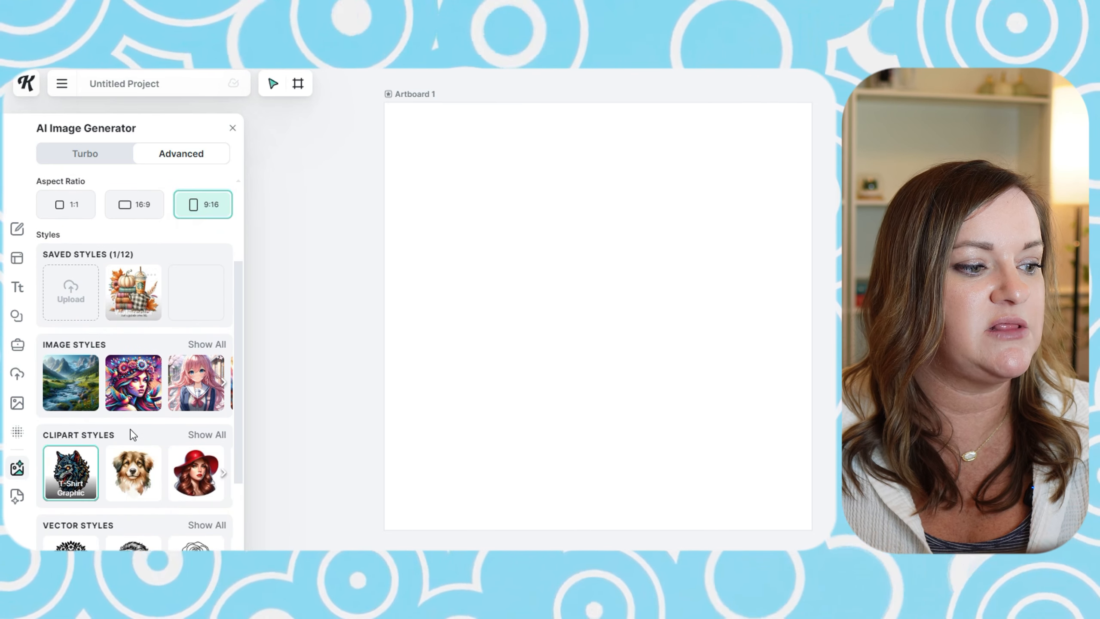
scroll(132, 433, "up", 1)
scroll(167, 395, "down", 3)
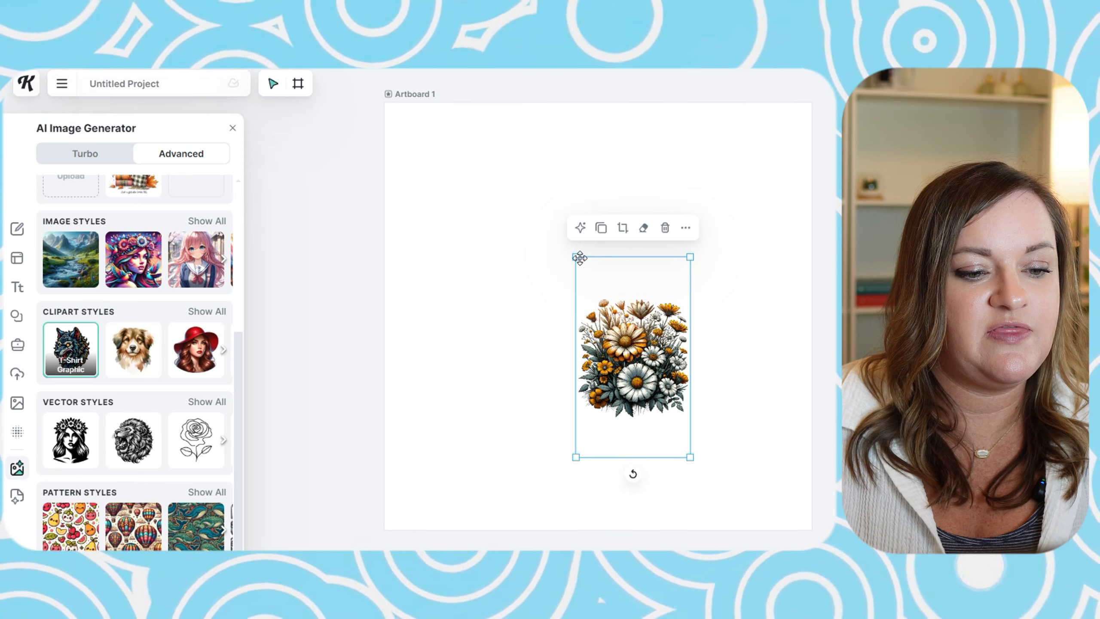
Step: Enlarge the generated daisy bouquet image to nearly the artboard's full width
left_click_drag(575, 256, 388, 152)
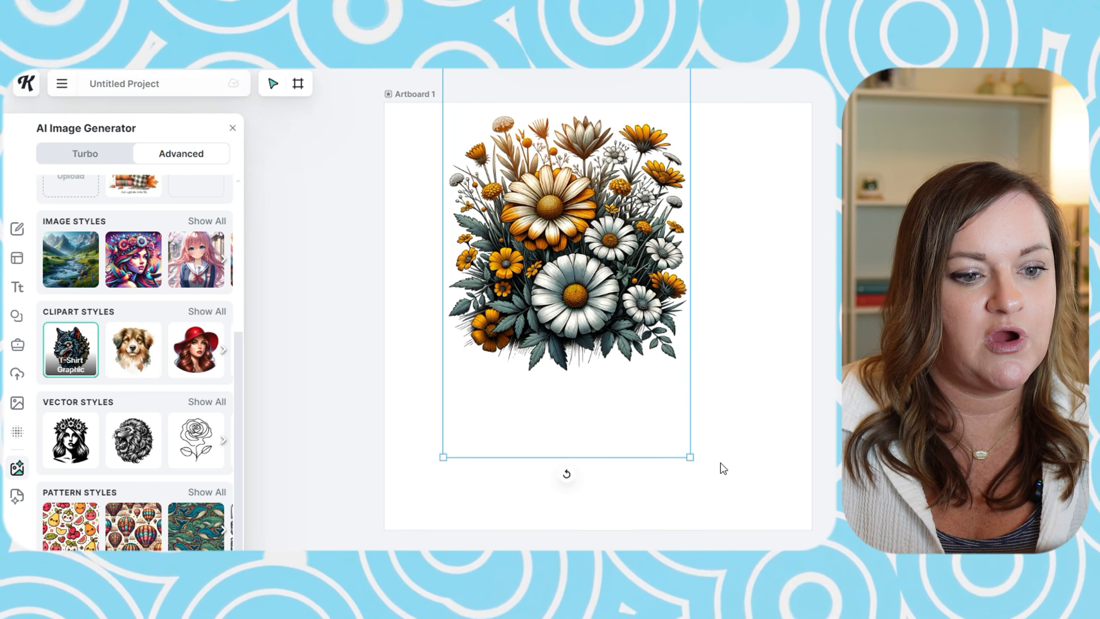
left_click_drag(690, 457, 722, 433)
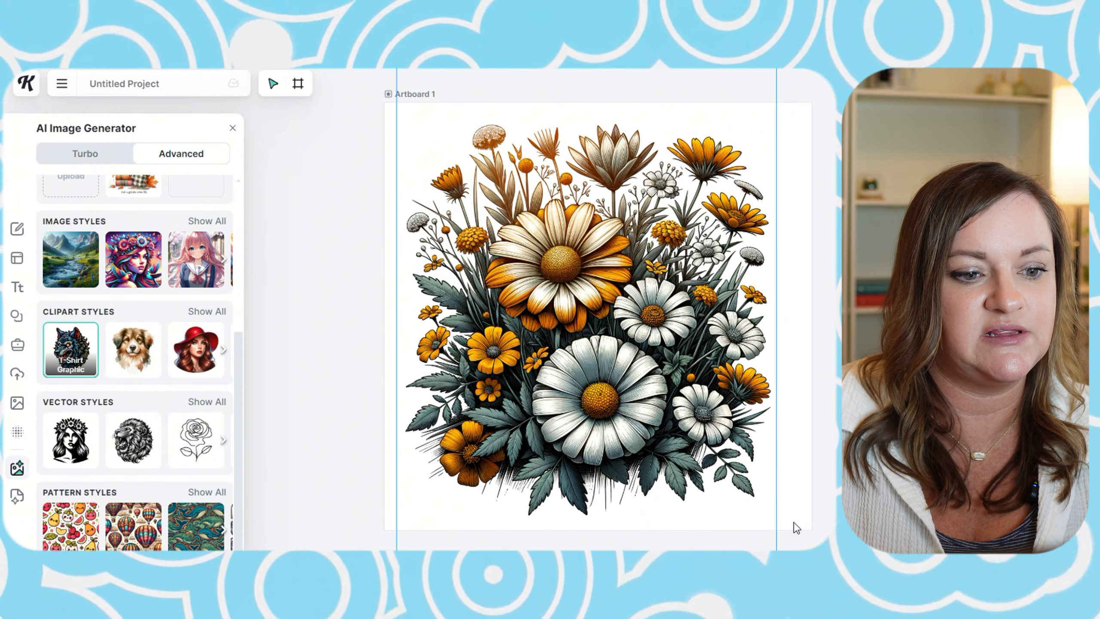
scroll(734, 503, "down", 3)
left_click_drag(778, 517, 805, 533)
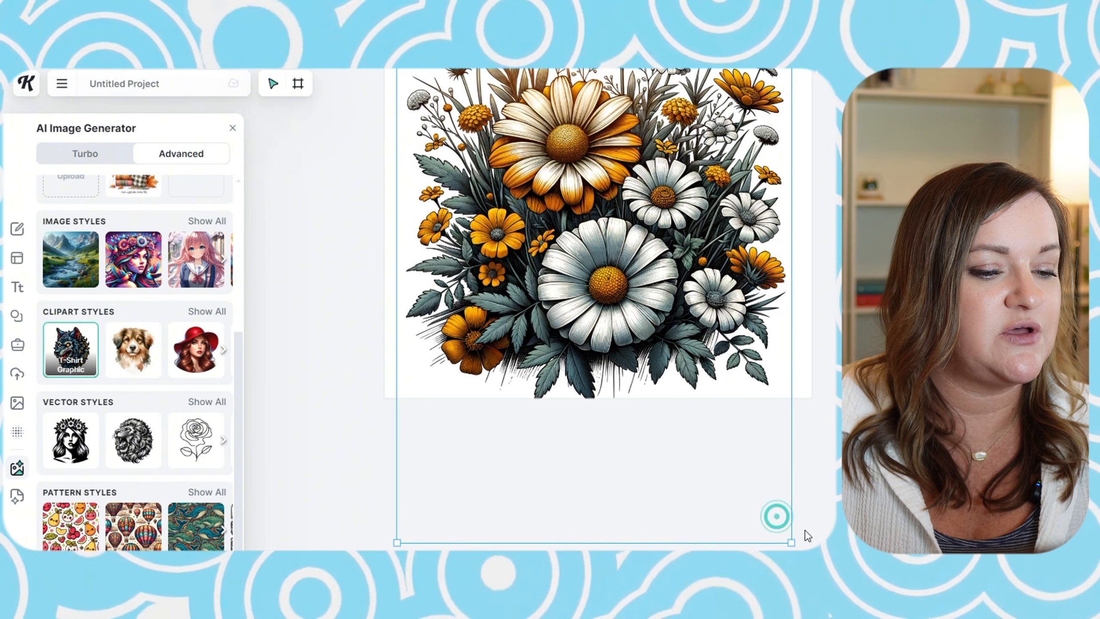
Step: Reposition the enlarged daisy bouquet so it sits centrally within Artboard 1
scroll(806, 533, "up", 3)
left_click_drag(678, 465, 672, 450)
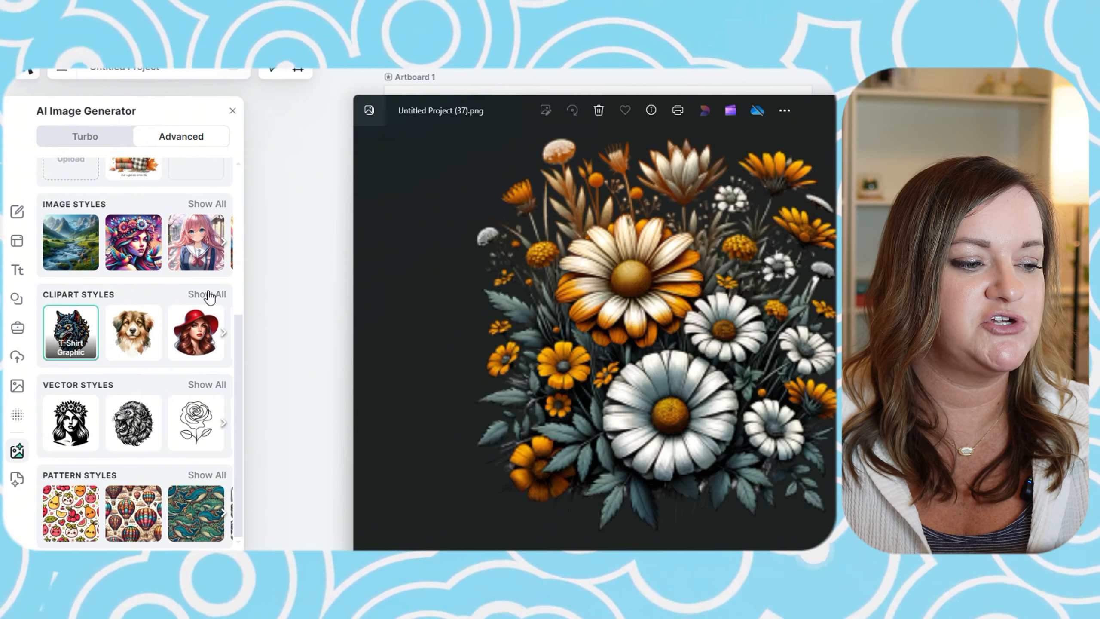
Step: Generate the same daisy prompt in the Pencil Drawing clipart style and delete the T-Shirt Graphic bouquet from the artboard
left_click(210, 295)
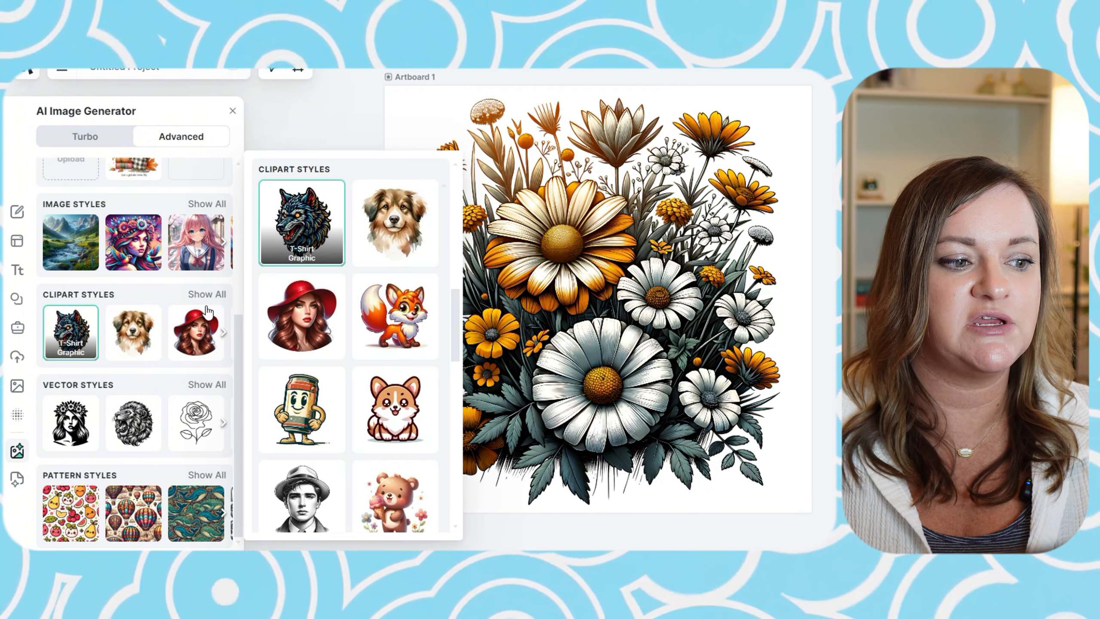
scroll(326, 316, "down", 5)
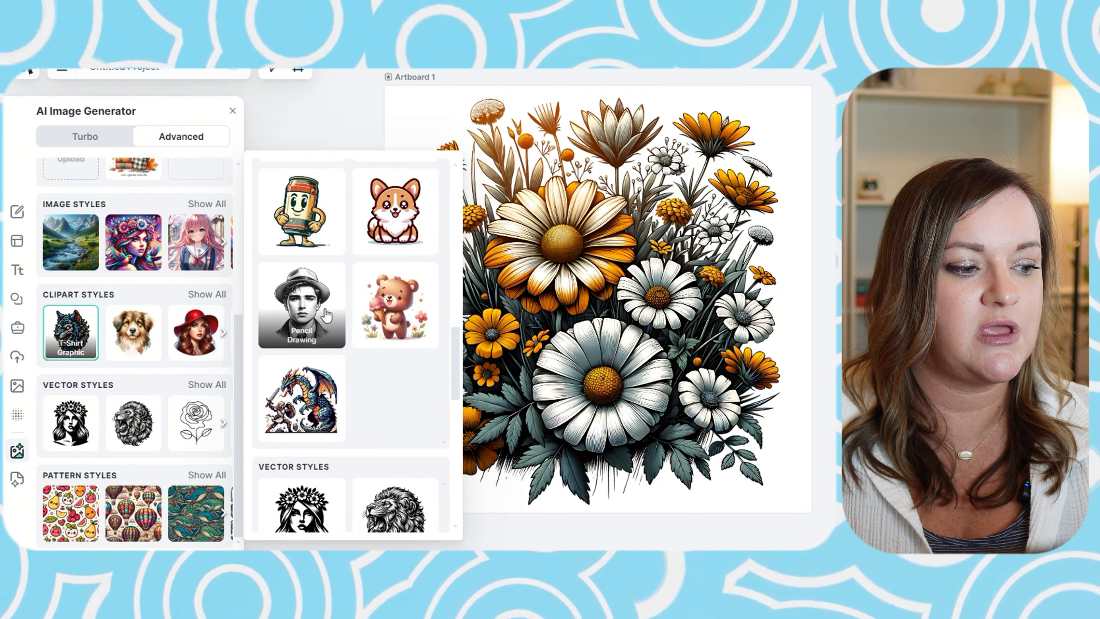
left_click(326, 315)
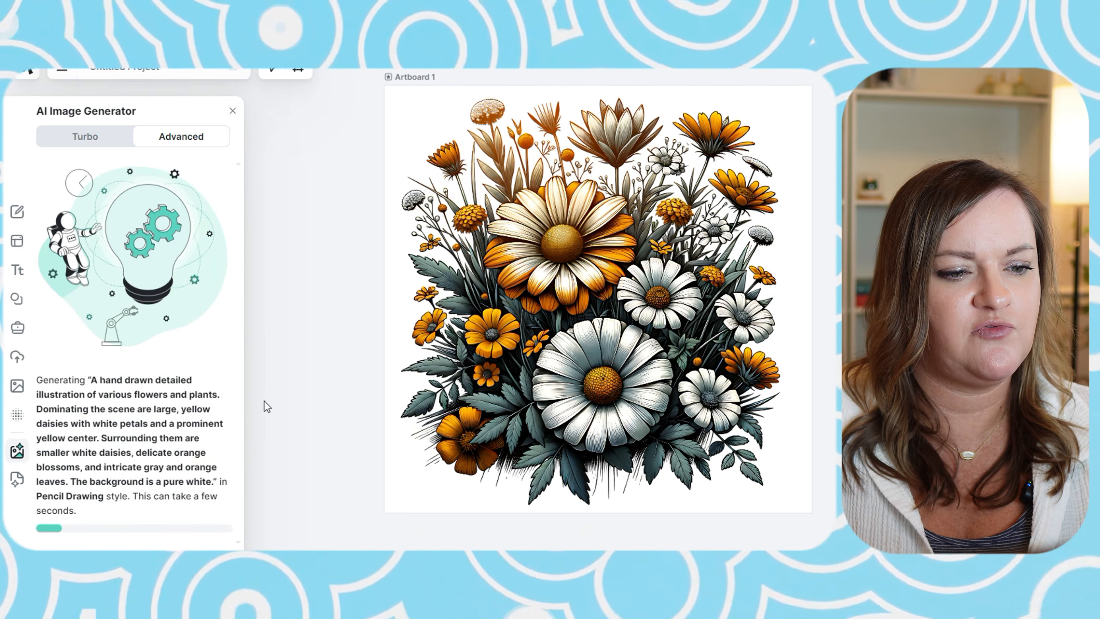
left_click(699, 374)
key("Delete")
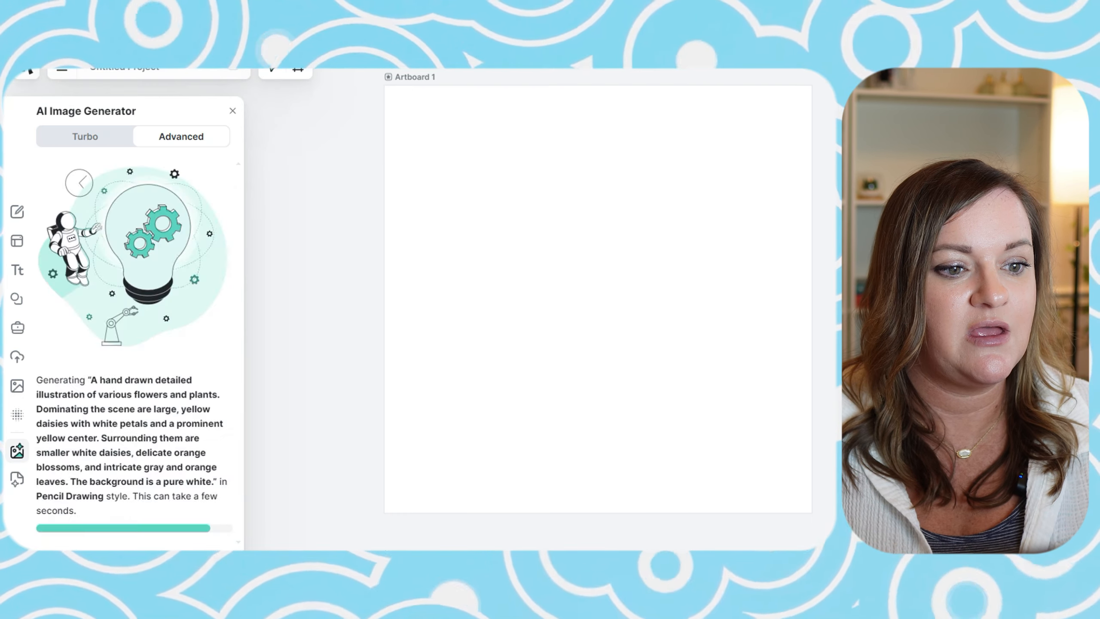
Step: Enlarge the pencil-drawn daisy bouquet to nearly fill the artboard and center it
left_click_drag(576, 240, 377, 84)
left_click_drag(690, 440, 810, 575)
left_click_drag(677, 421, 641, 387)
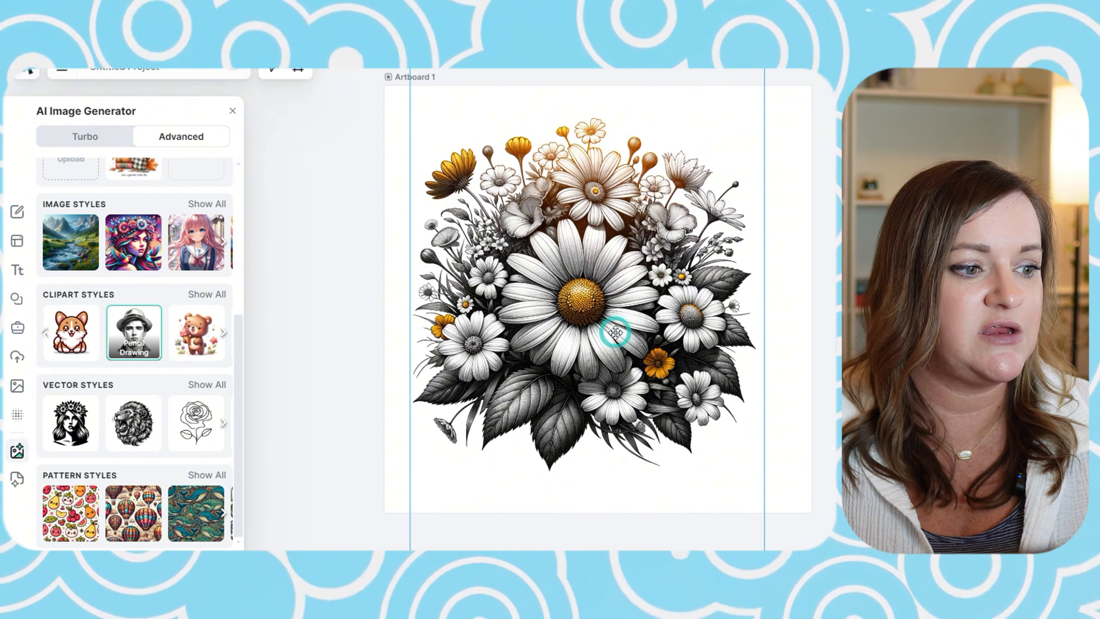
Step: Generate the daisy illustration in the Watercolor clipart style and position the bouquet centrally on the artboard
left_click(207, 294)
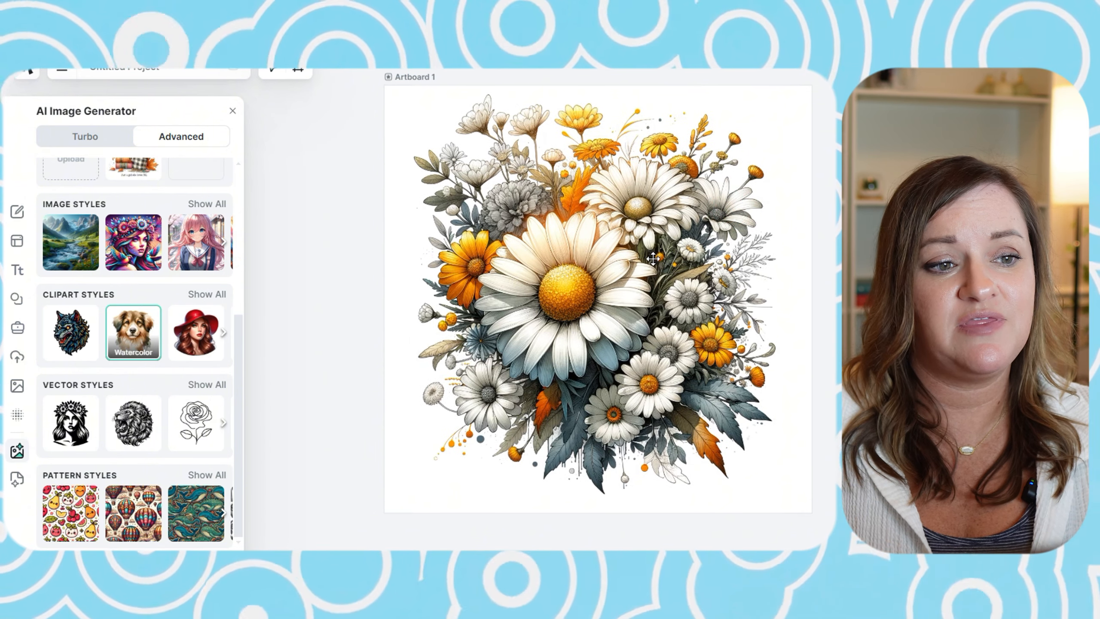
left_click_drag(653, 259, 666, 270)
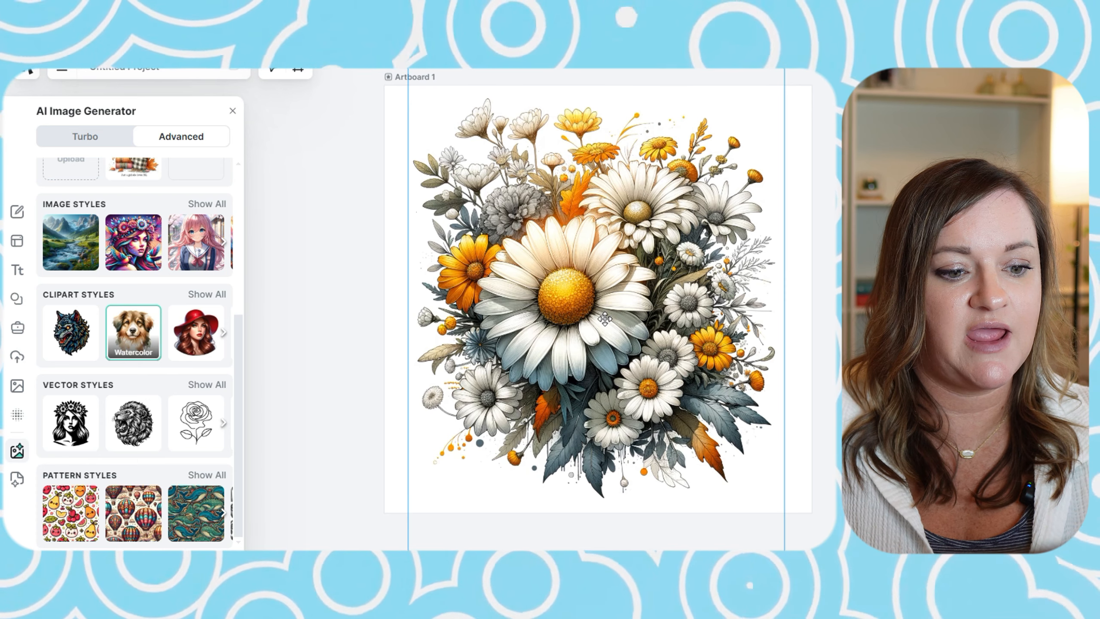